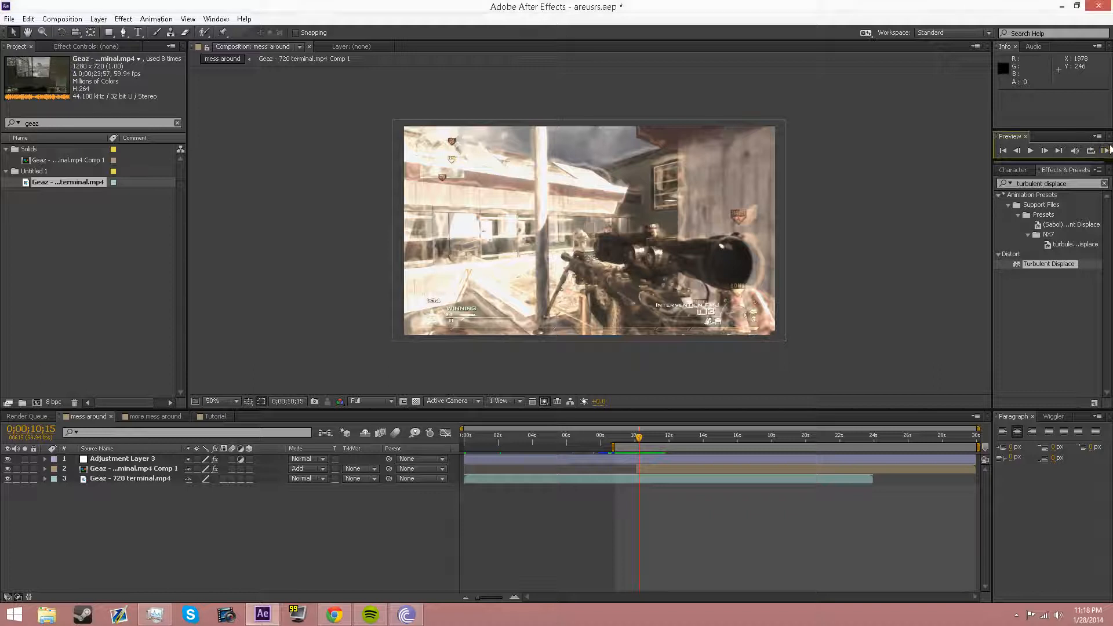
Step: Preview the existing comp's playback from around the 10-second mark
left_click(1105, 151)
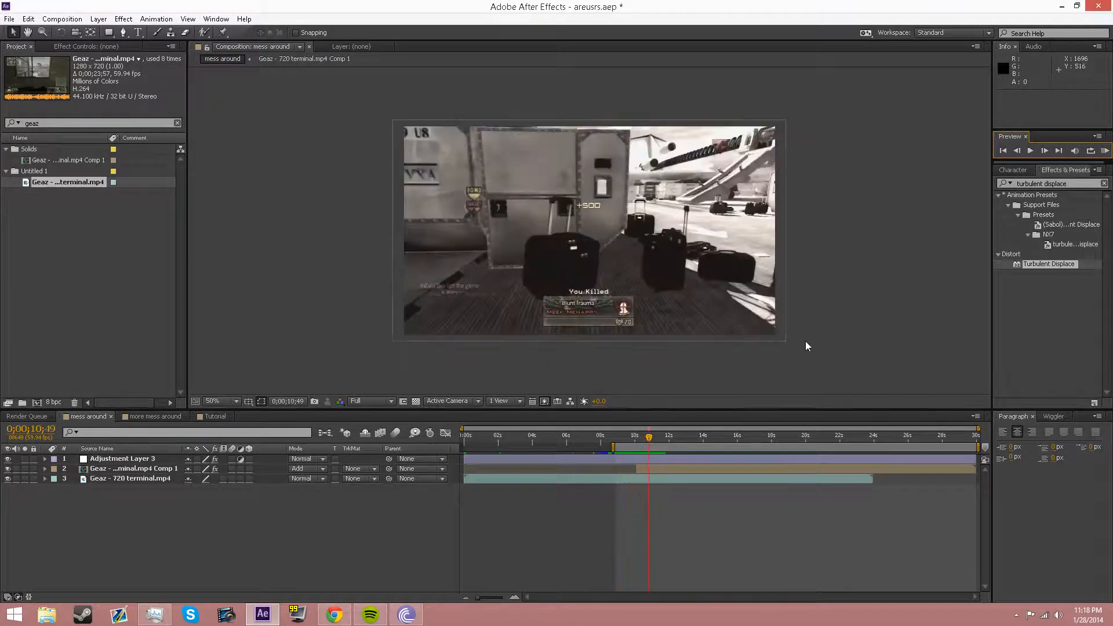
left_click_drag(640, 441, 640, 439)
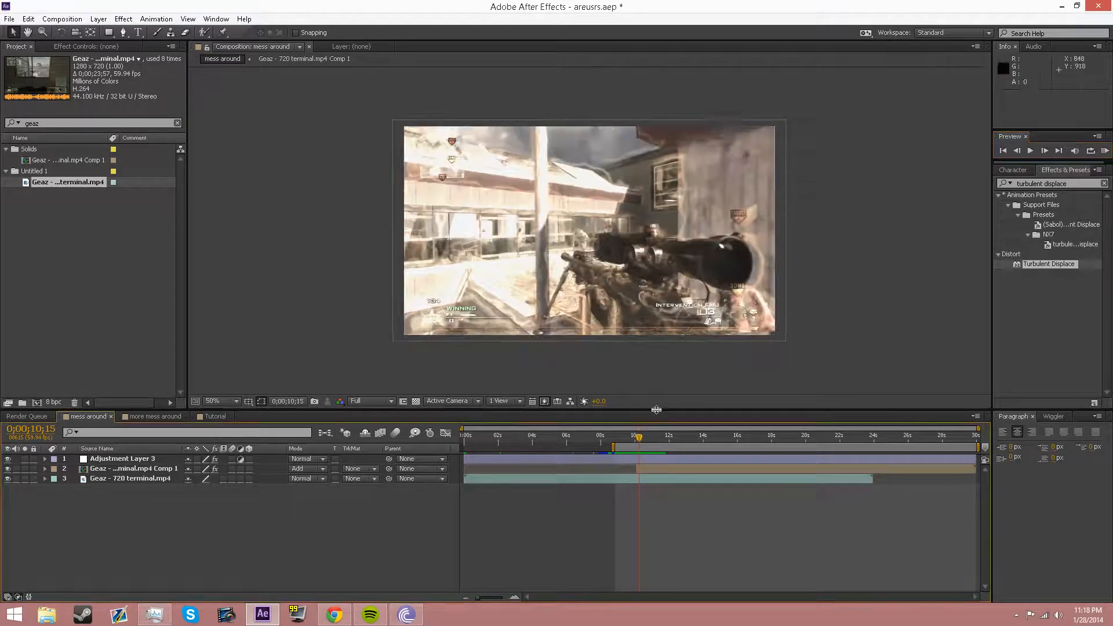
key("space")
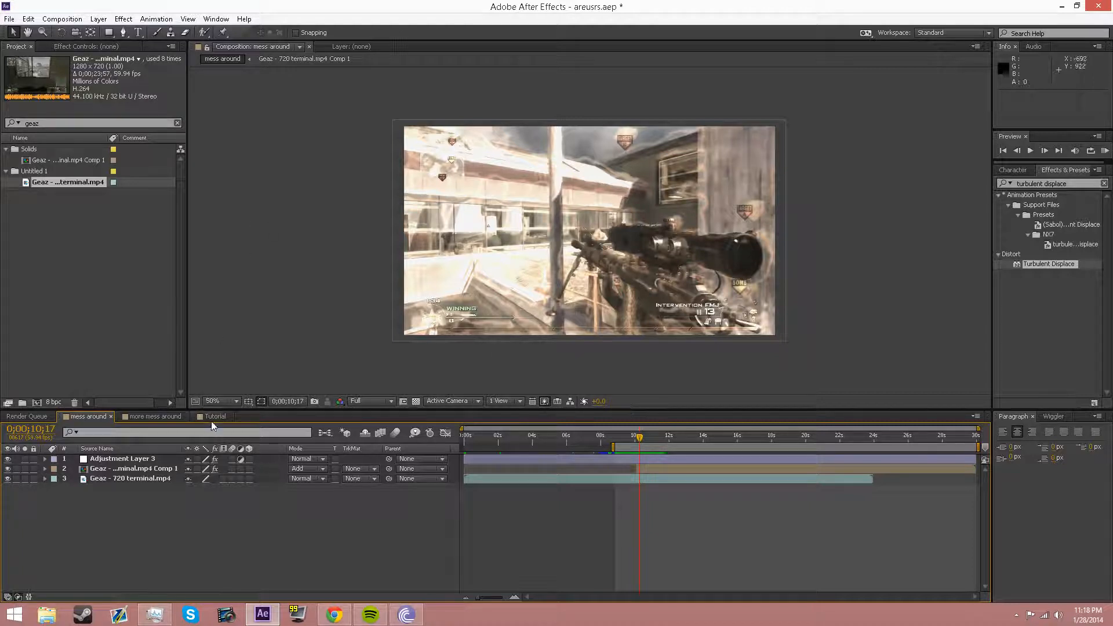
Step: Create a new composition named Squigglylinescomp
left_click(62, 19)
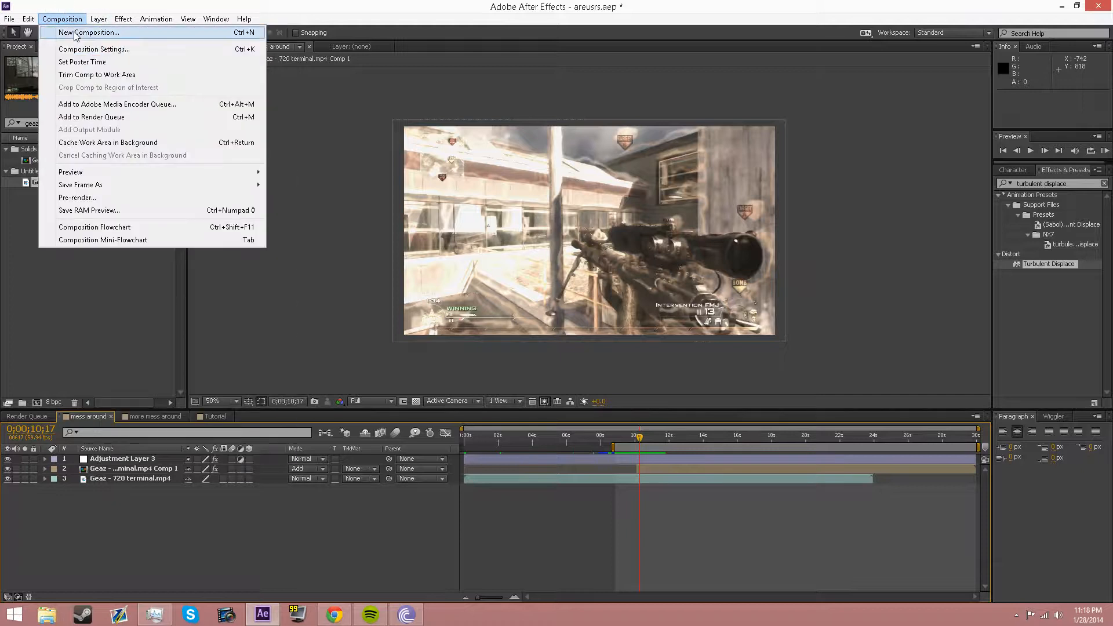
left_click(88, 32)
type("Squig")
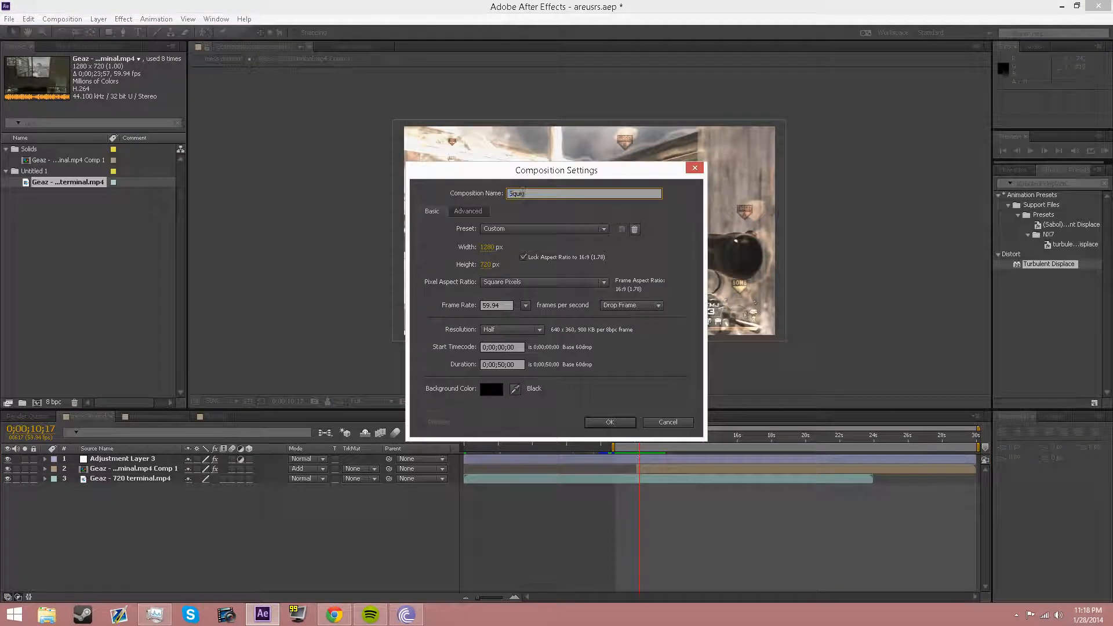
type("glylinescomp")
key("Return")
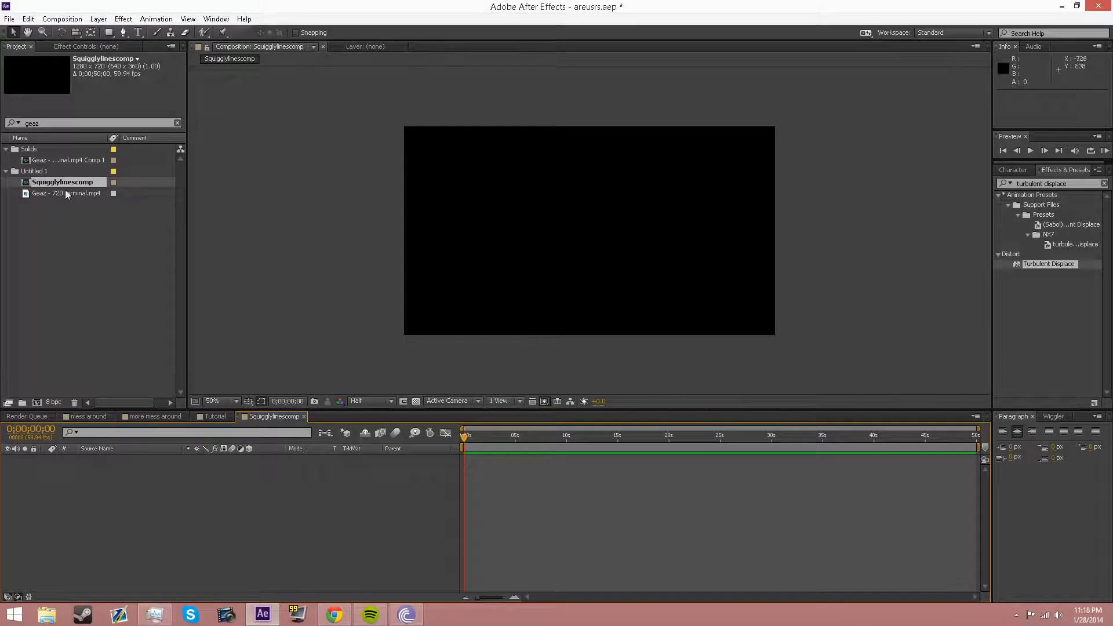
Step: Add the Geaz - 720 terminal.mp4 footage, mute its audio and shift it earlier
left_click_drag(62, 193, 323, 493)
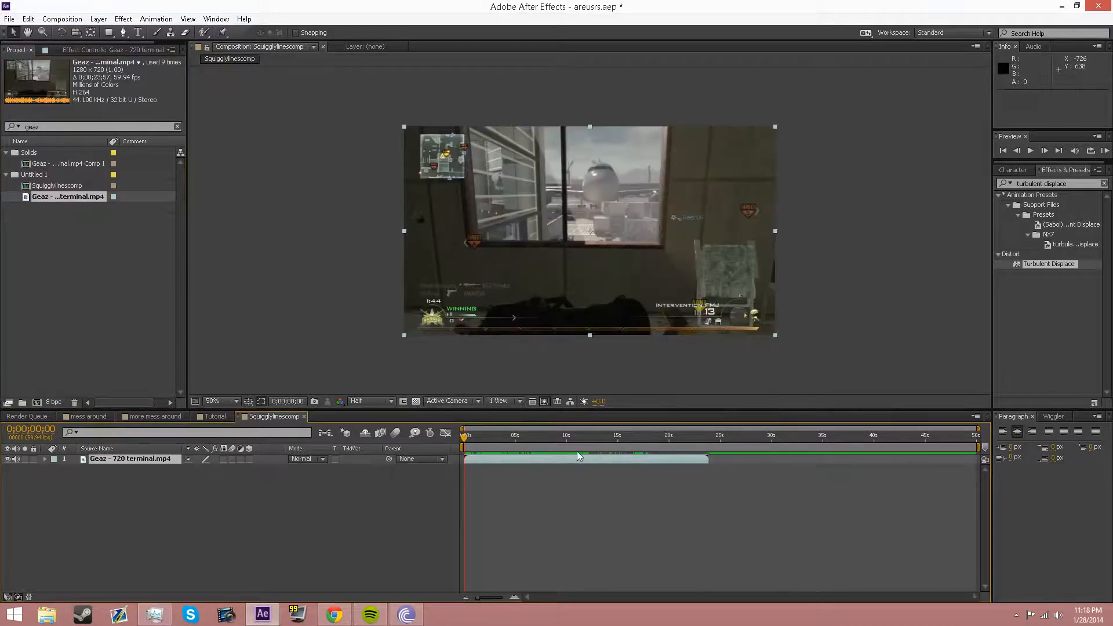
left_click(15, 459)
left_click_drag(601, 461, 510, 453)
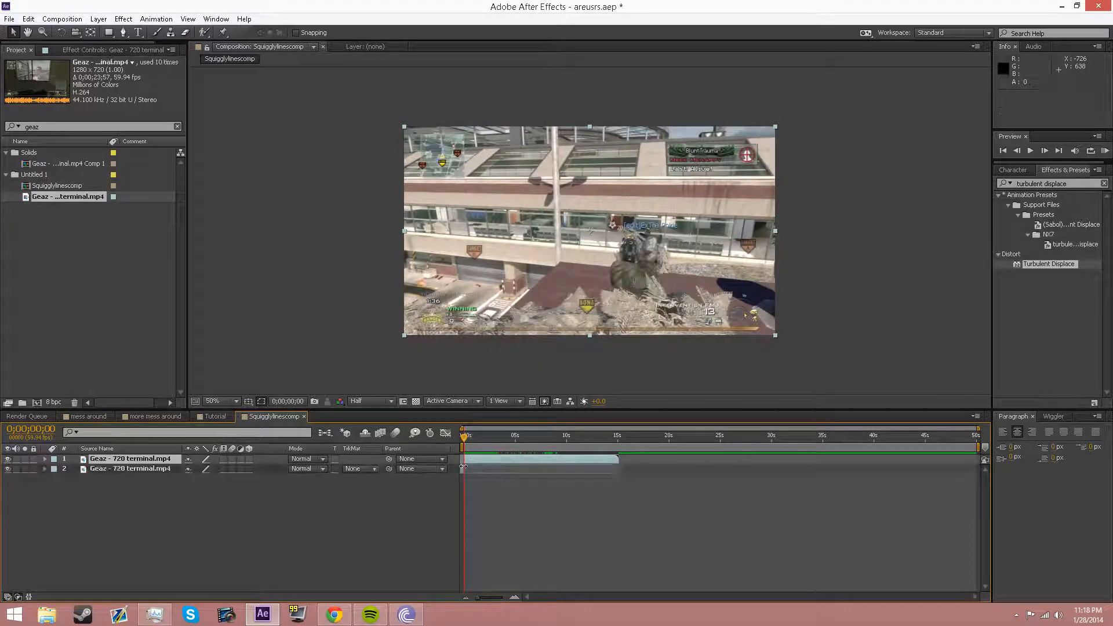
Step: Shorten the work area to about 12 seconds and zoom the timeline to the first 23 seconds
left_click(486, 472)
left_click(492, 457)
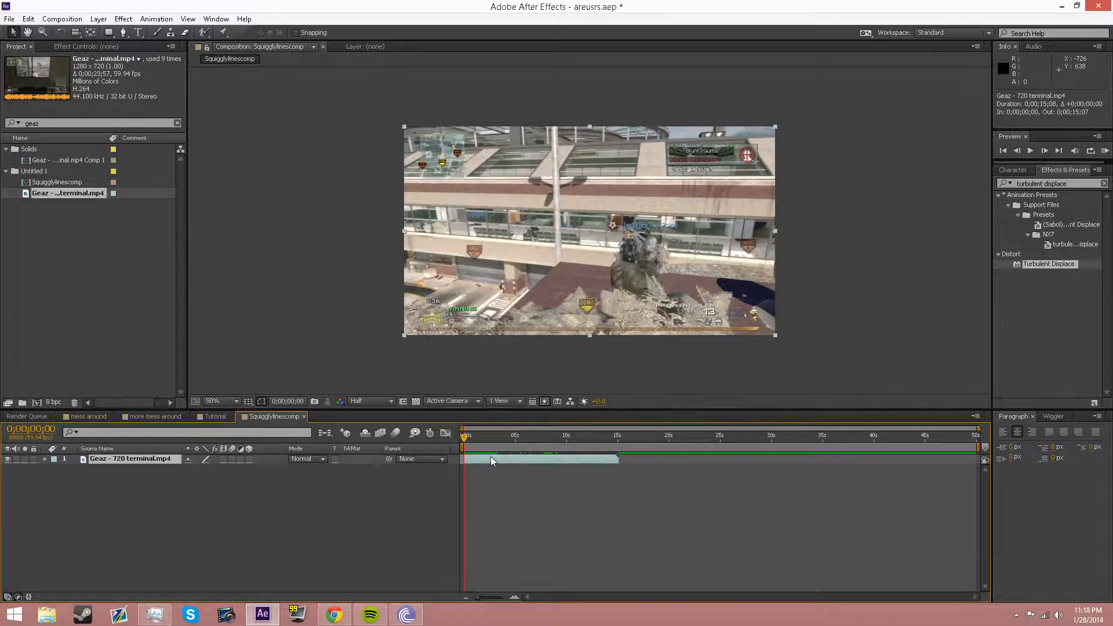
left_click_drag(977, 444, 589, 443)
left_click_drag(978, 428, 702, 426)
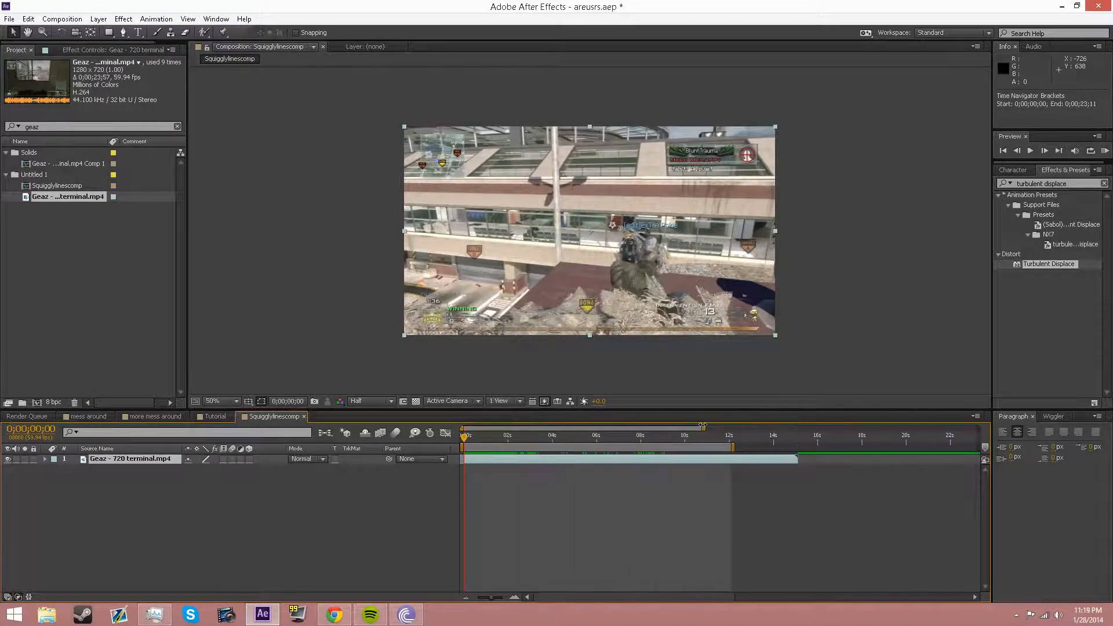
mouse_move(469, 441)
left_mouse_down()
mouse_move(530, 436)
mouse_move(464, 442)
left_mouse_up()
Step: Duplicate the footage layer with Ctrl+D
left_click(217, 475)
left_click(113, 459)
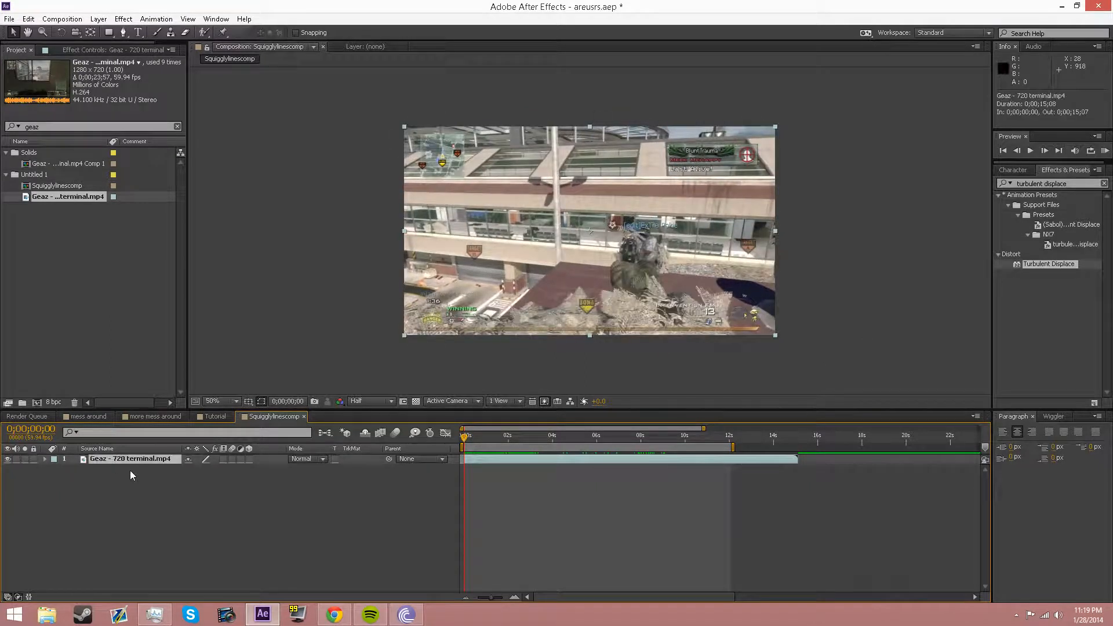
key("ctrl+d")
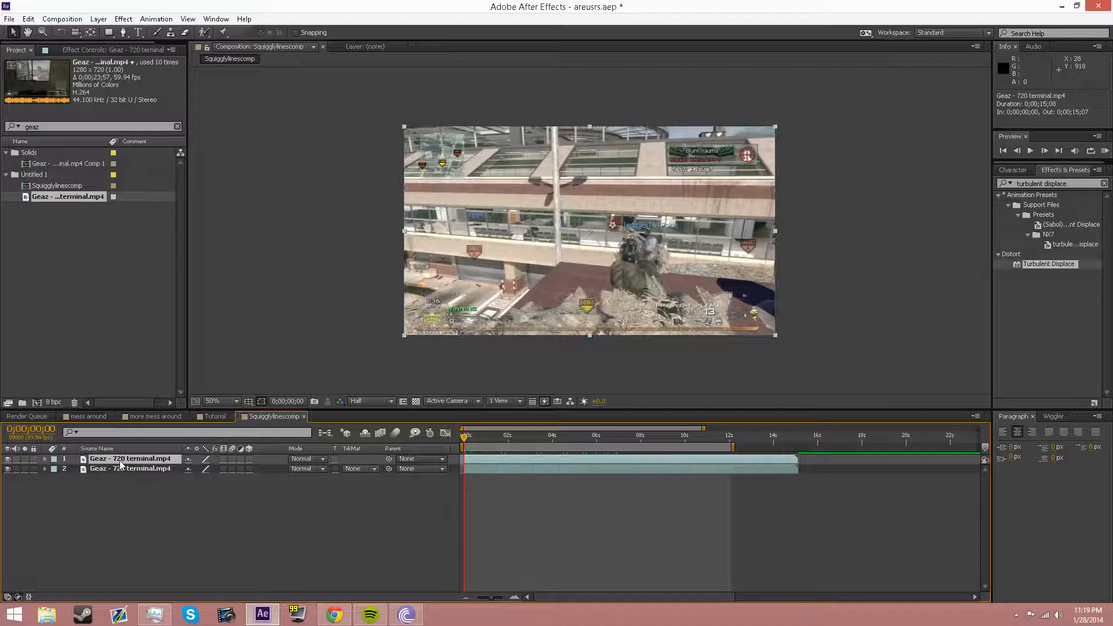
Step: Pre-compose the top terminal layer into a comp named 'Slines' and open it
right_click(121, 462)
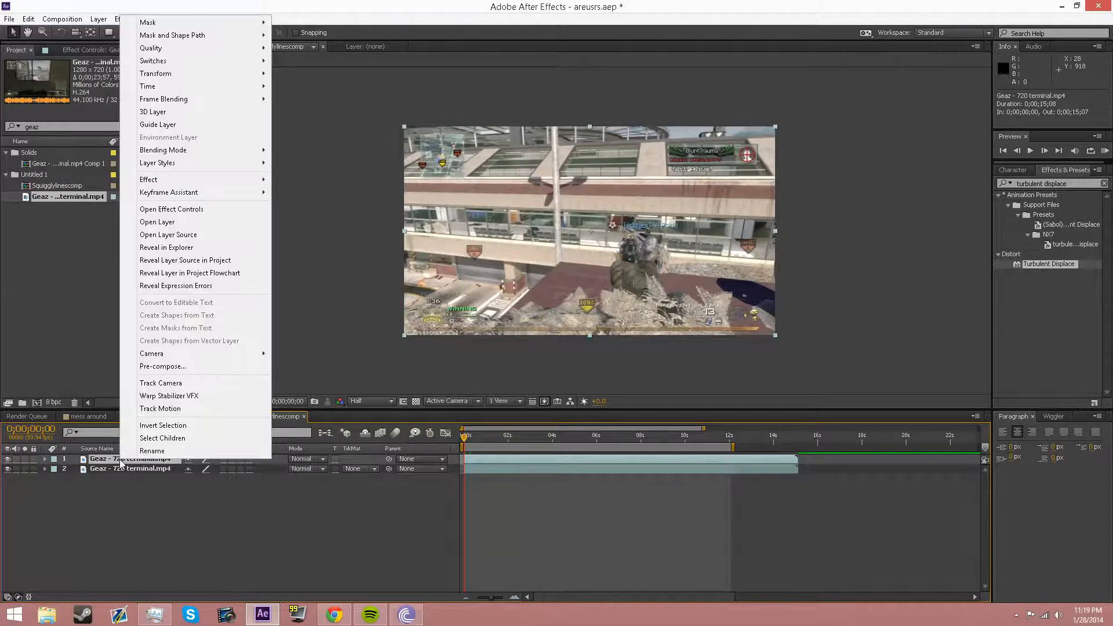
left_click(163, 366)
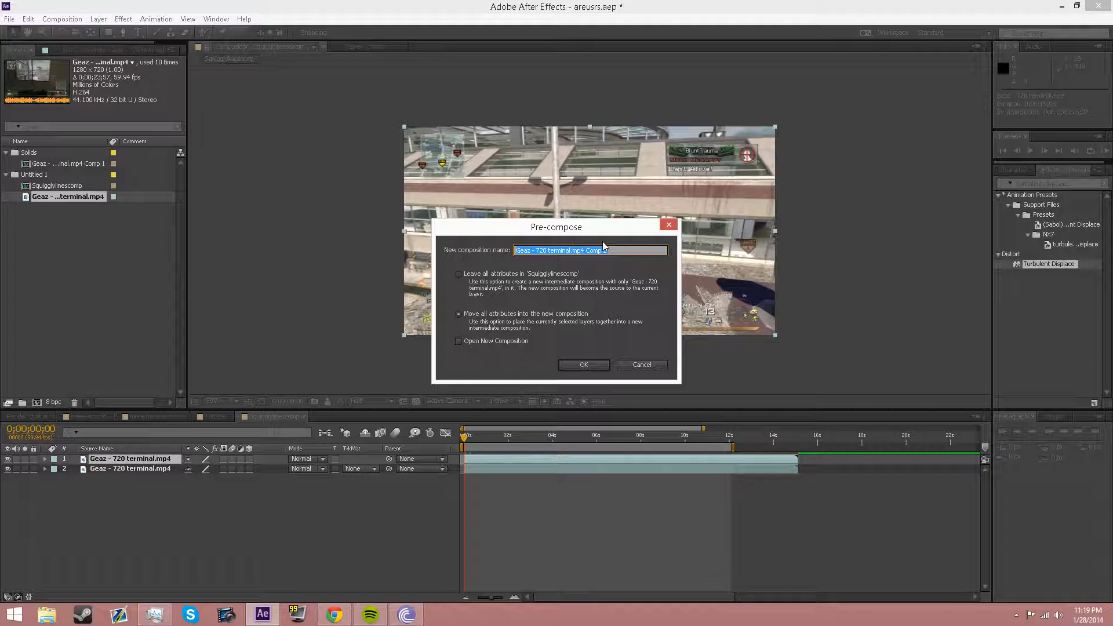
type("Slines")
key("Return")
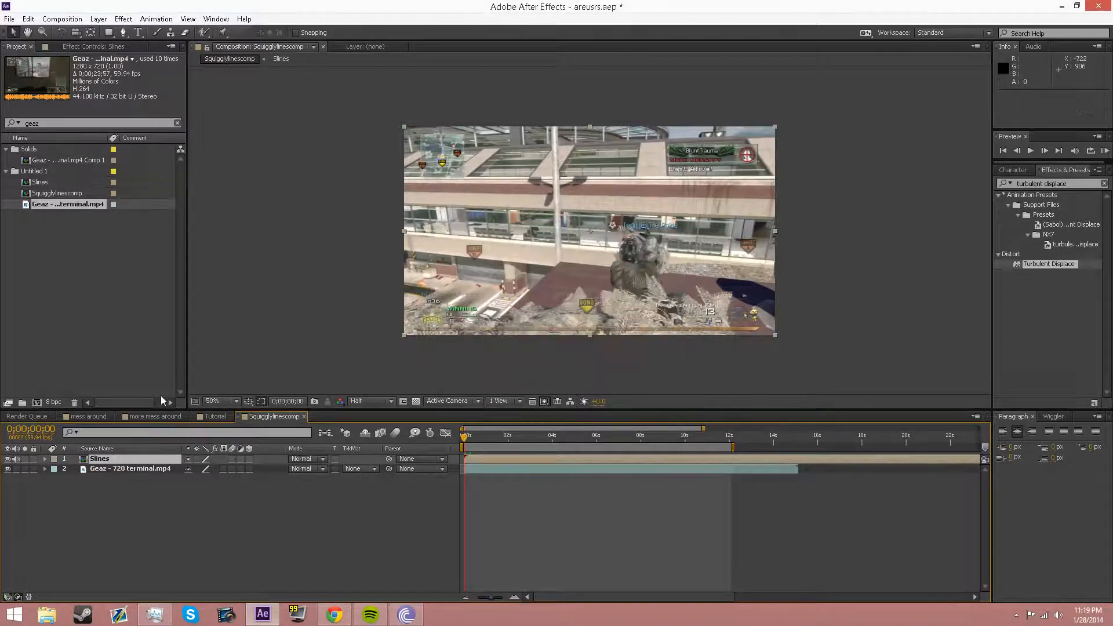
double_click(100, 459)
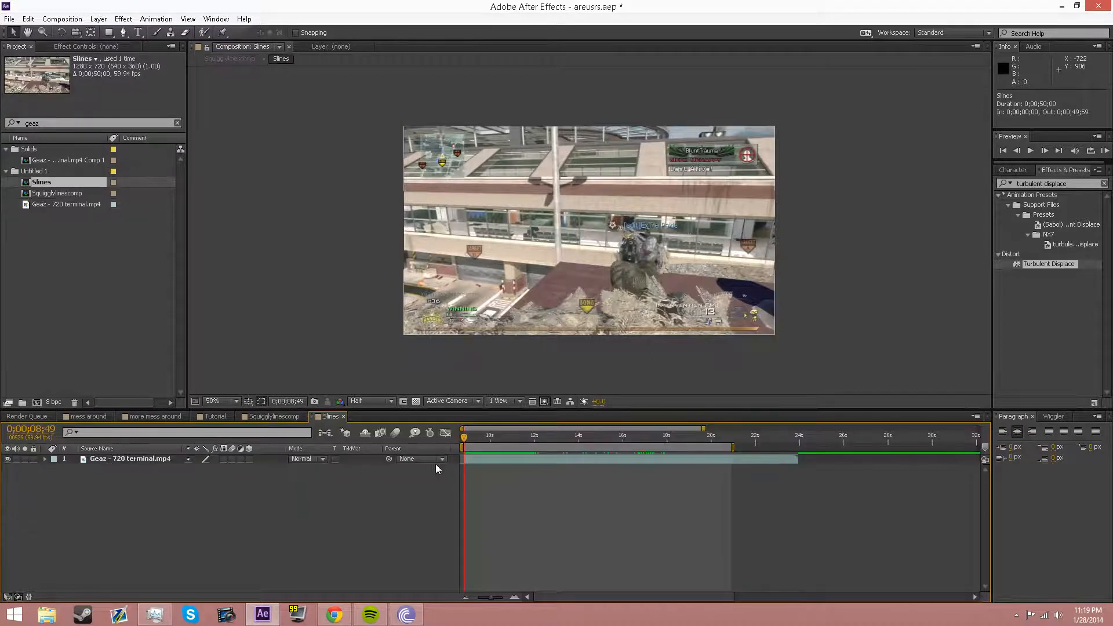
Step: Search 'find' and apply Find Edges to the footage inside Slines
left_click(1067, 185)
type("find edges")
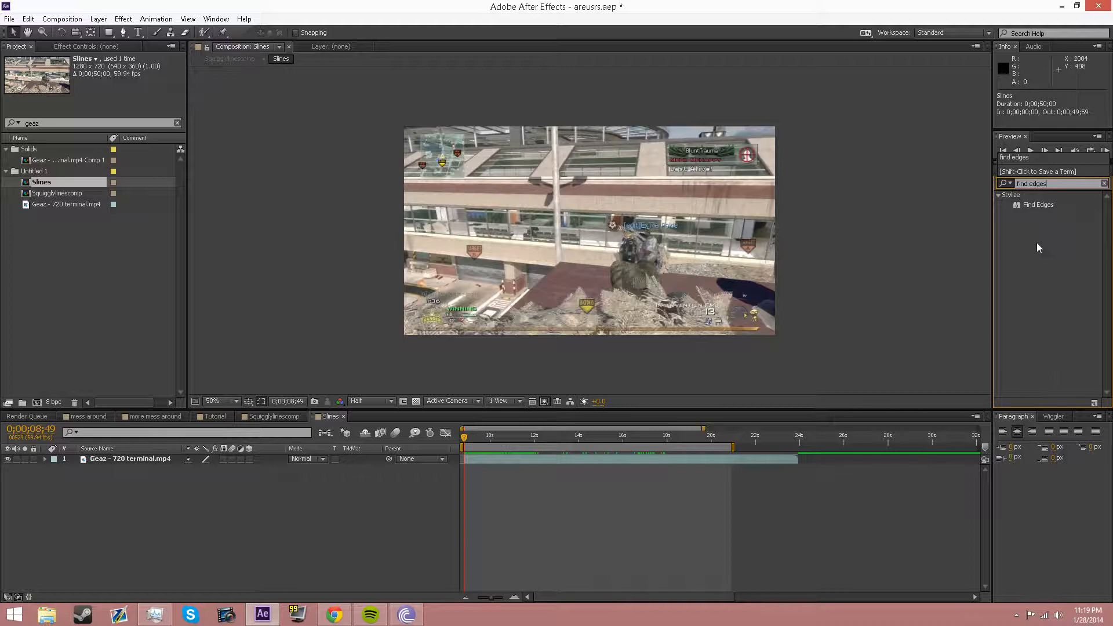
double_click(1032, 204)
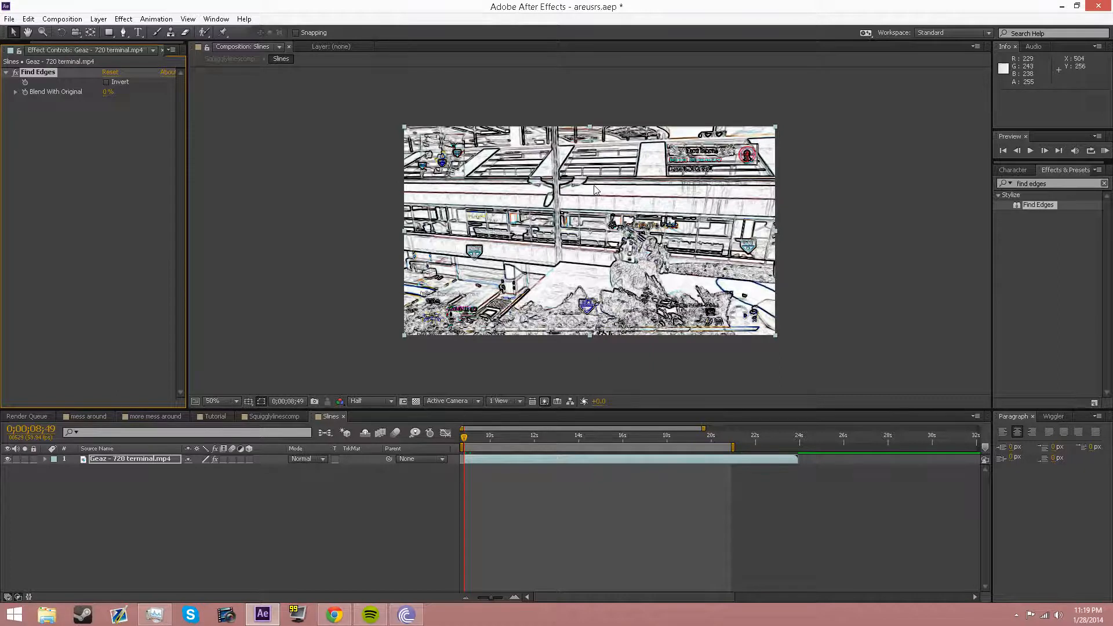
key("ctrl+5")
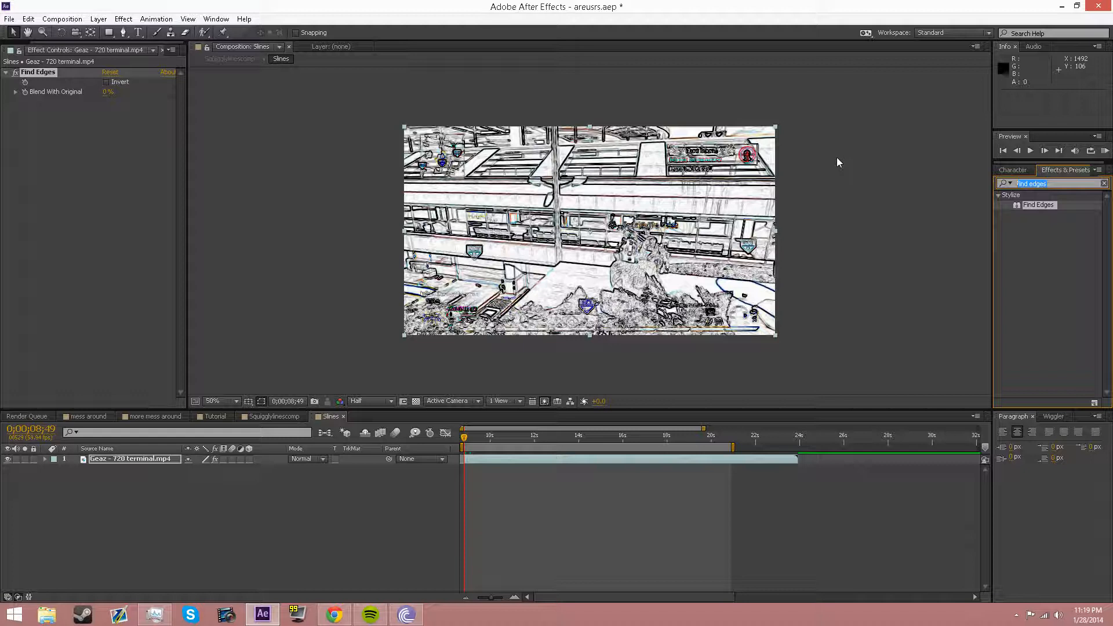
type("tritone")
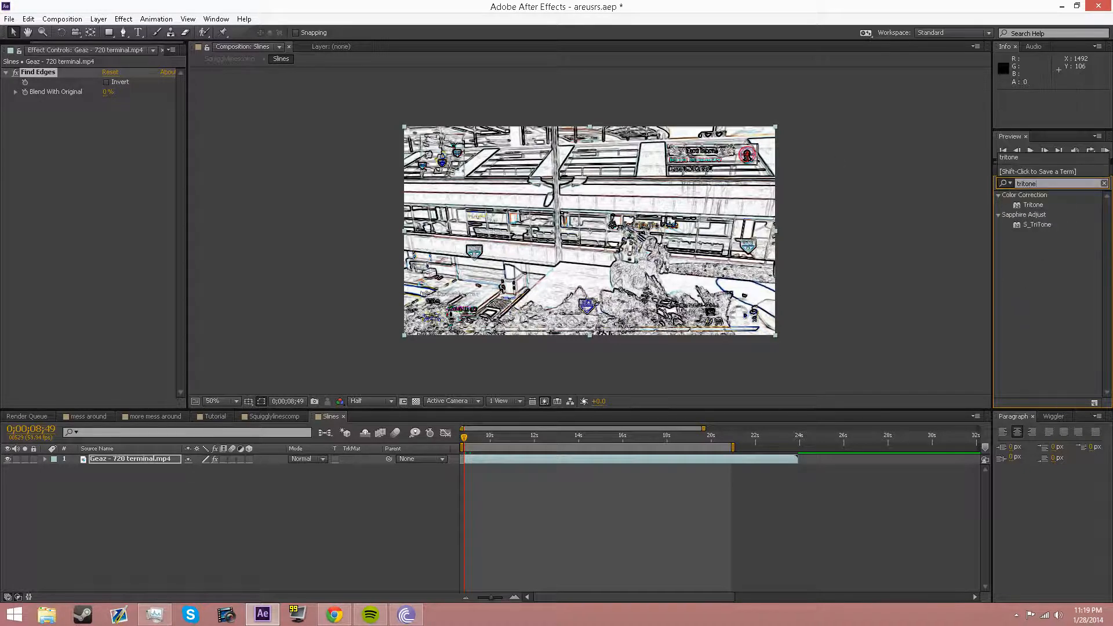
Step: Apply Tritone below Find Edges and set its highlights to bright green #18FF00
left_click(1041, 205)
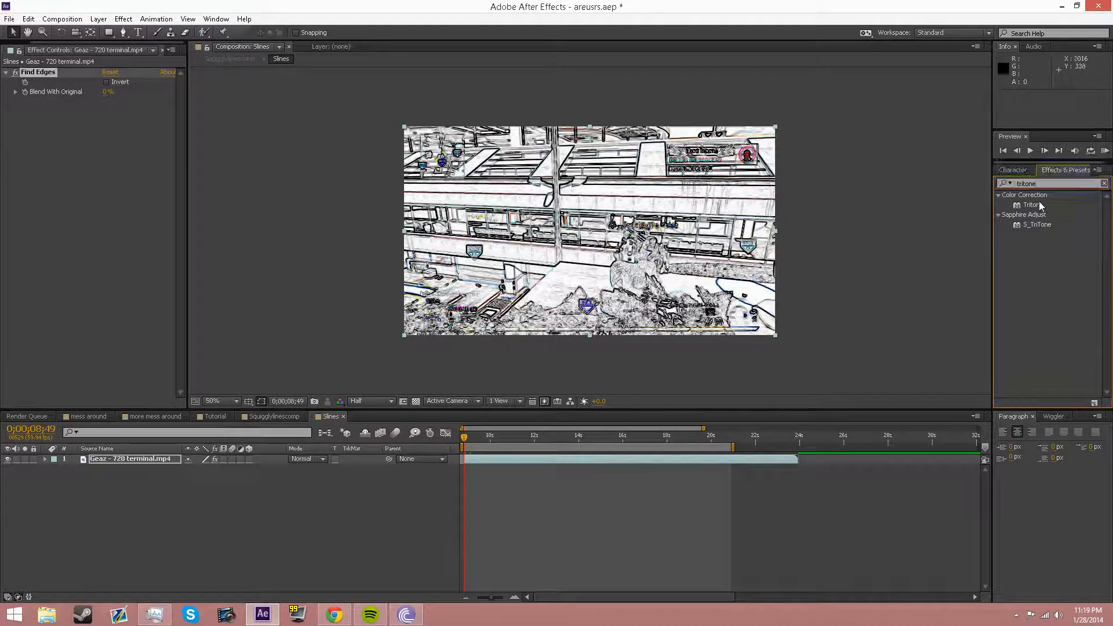
left_click_drag(1041, 206, 96, 157)
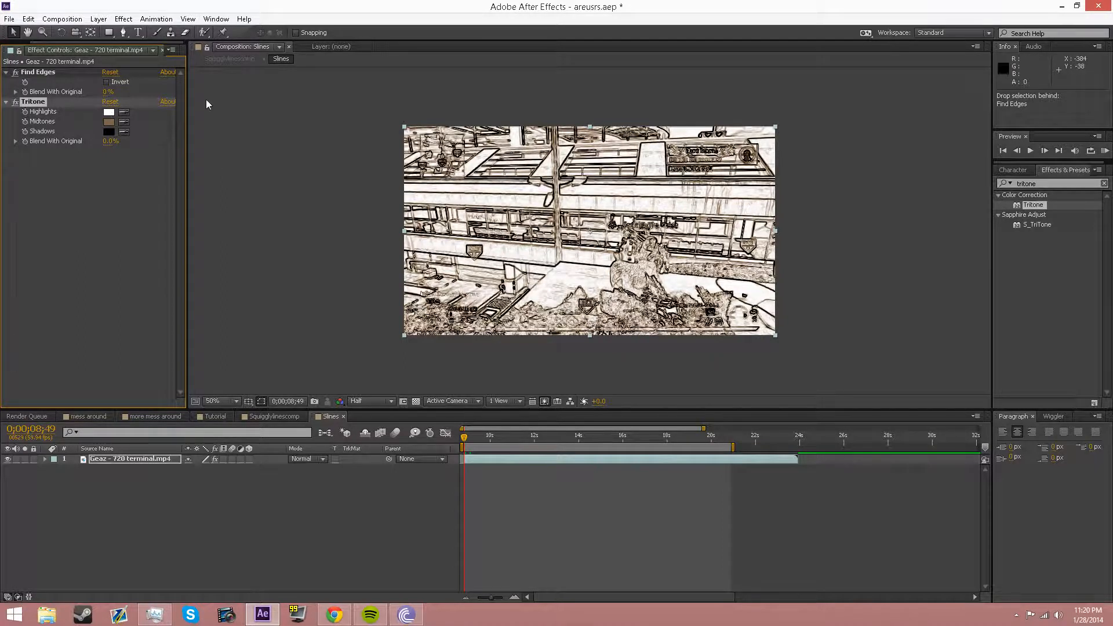
left_click(108, 112)
left_click_drag(801, 376, 809, 394)
left_click(757, 357)
left_click_drag(775, 338, 794, 293)
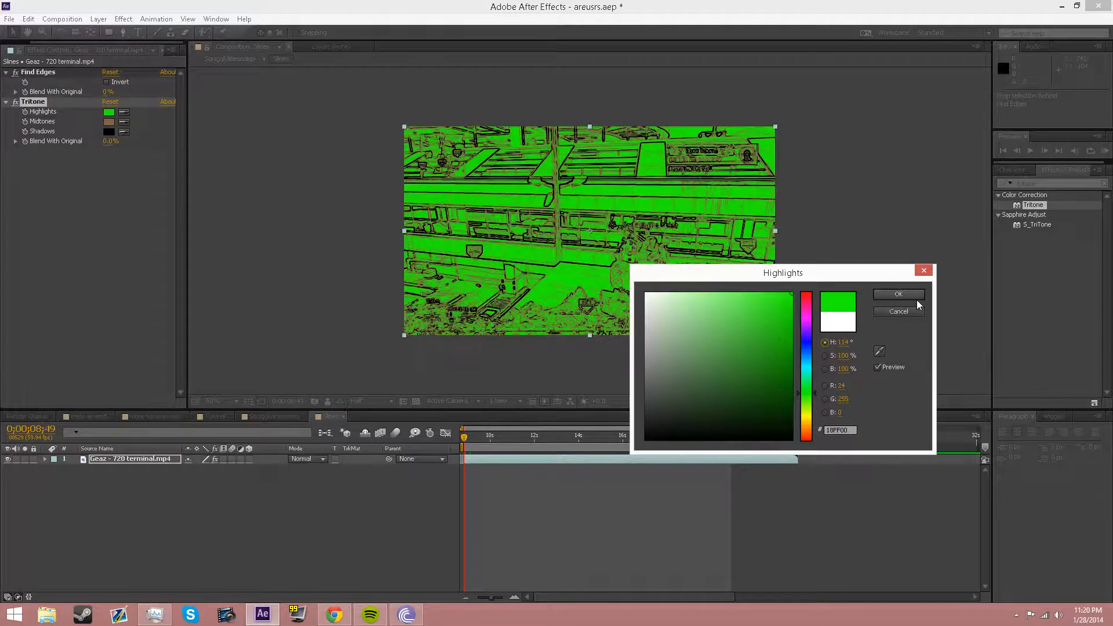
left_click(898, 294)
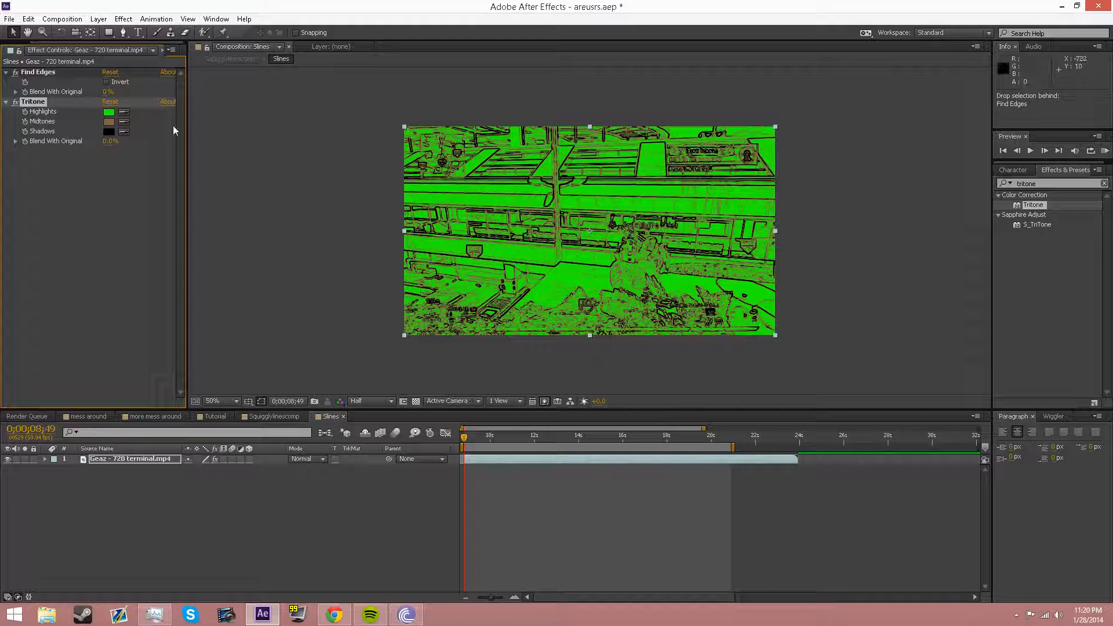
Step: Set the Tritone shadows to white and the midtones to orange F9A623
left_click(109, 131)
left_click_drag(706, 323, 558, 249)
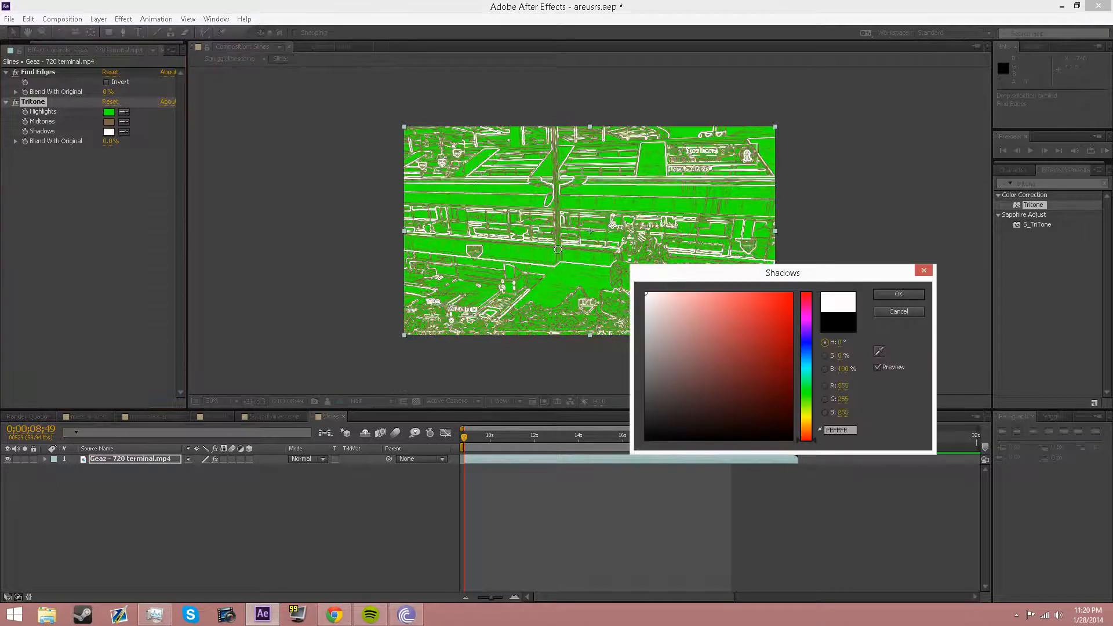
left_click(898, 294)
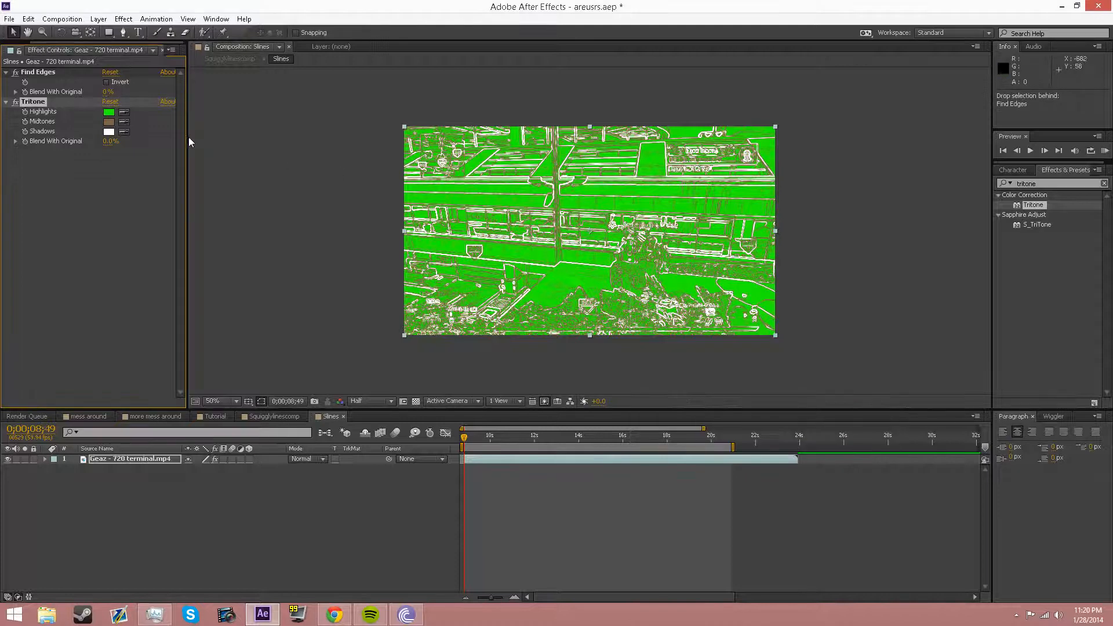
left_click(109, 122)
left_click_drag(807, 427, 806, 426)
left_click_drag(730, 352, 771, 295)
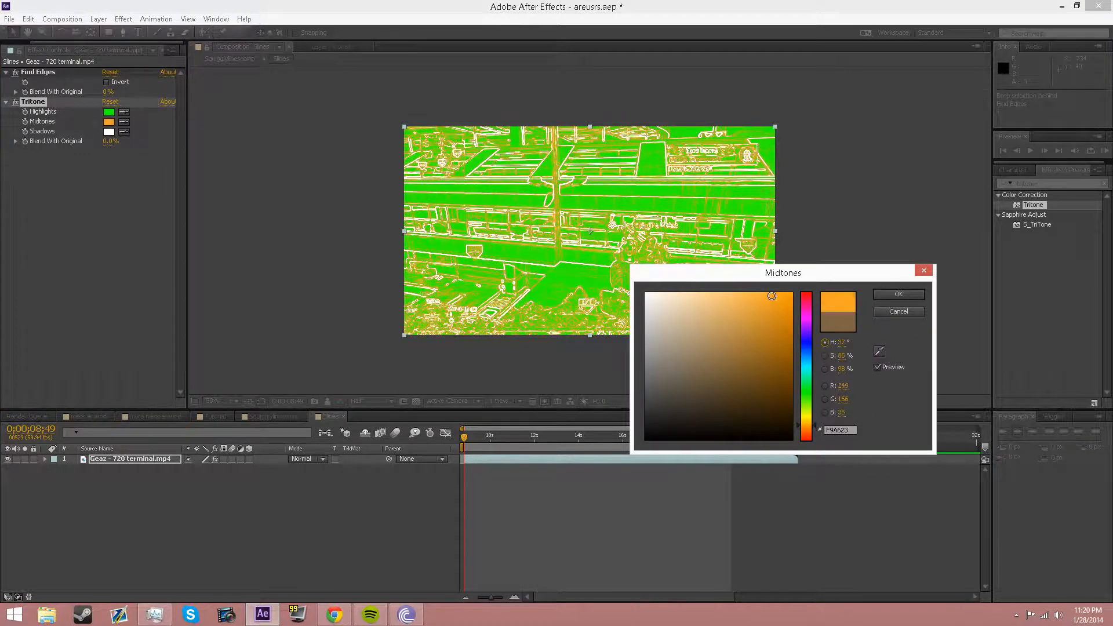
left_click(889, 295)
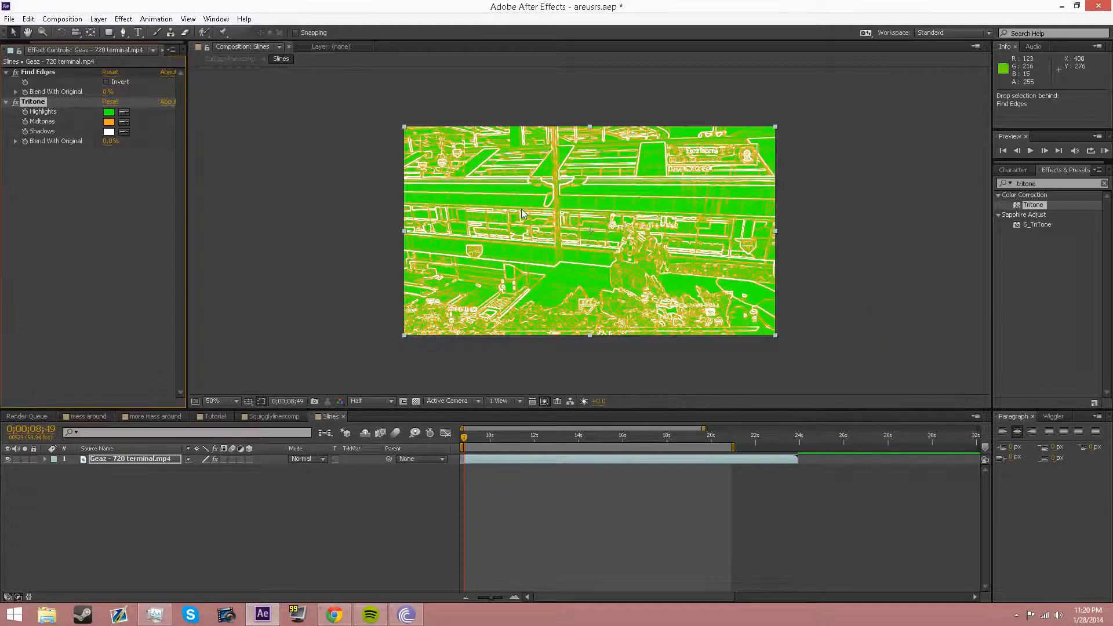
left_click(1046, 184)
type("key")
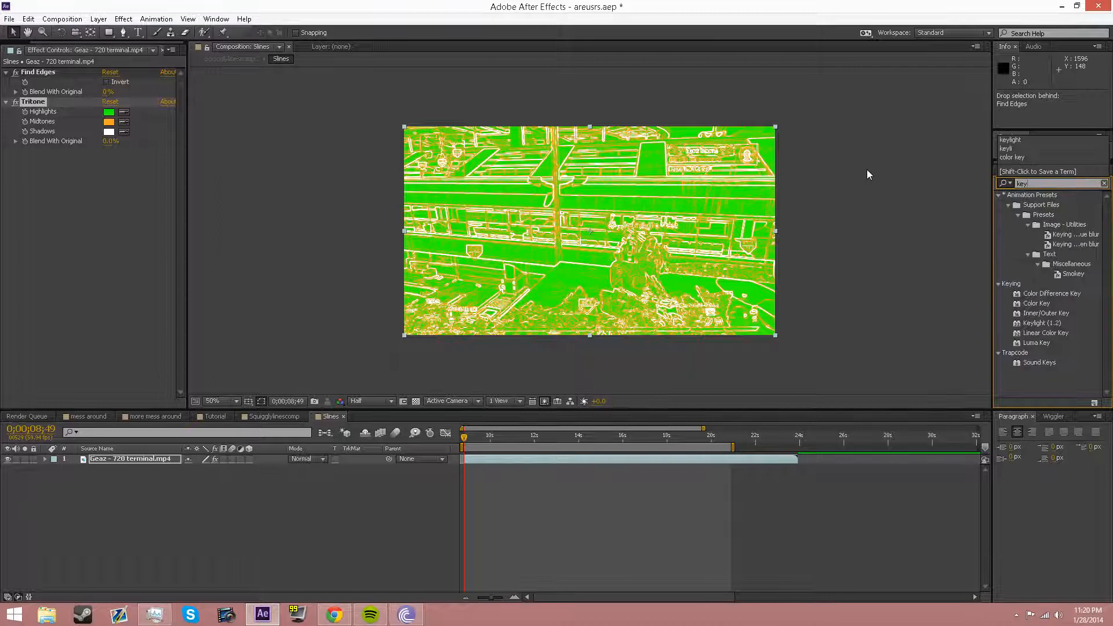
type("light")
Step: Apply Keylight with green as the screen colour, then switch to Squigglylinescomp
left_click_drag(1038, 204, 6, 161)
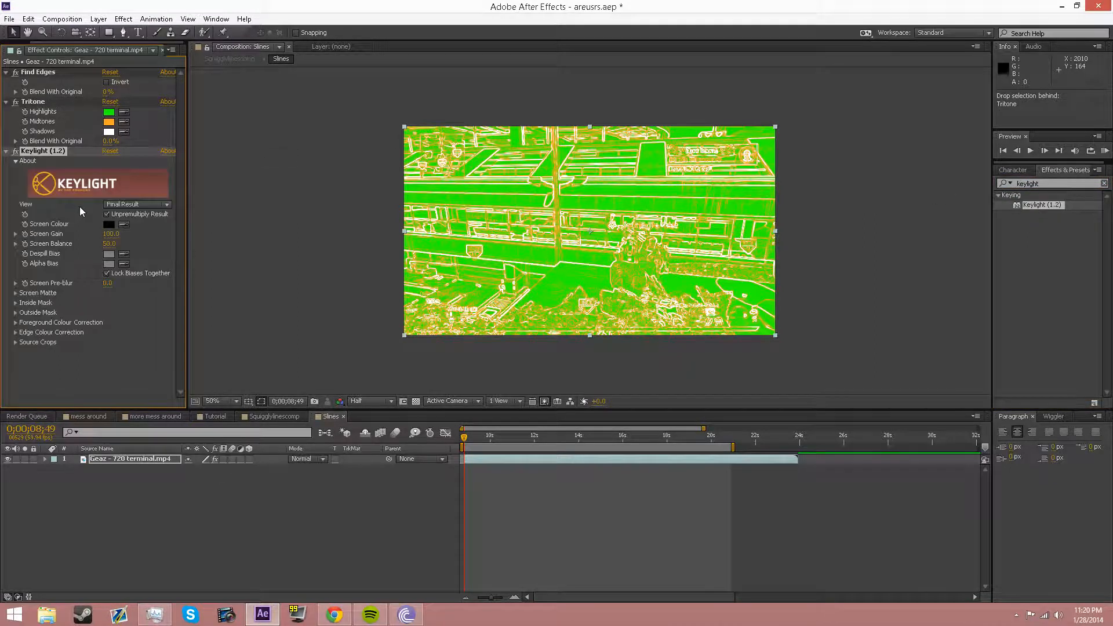
left_click(124, 225)
left_click(110, 110)
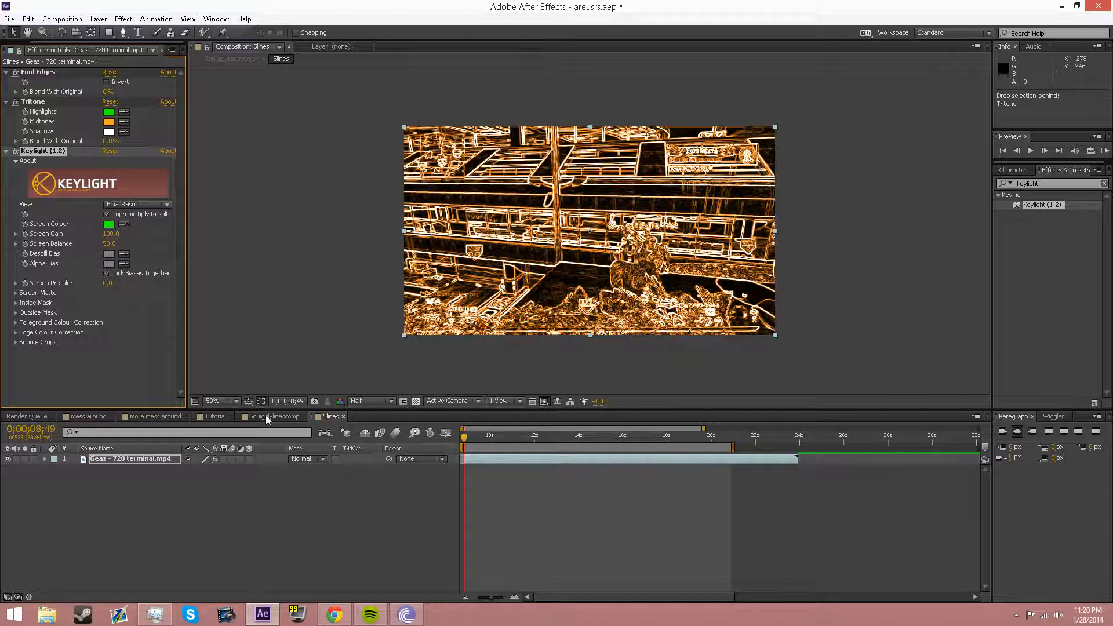
left_click(128, 460)
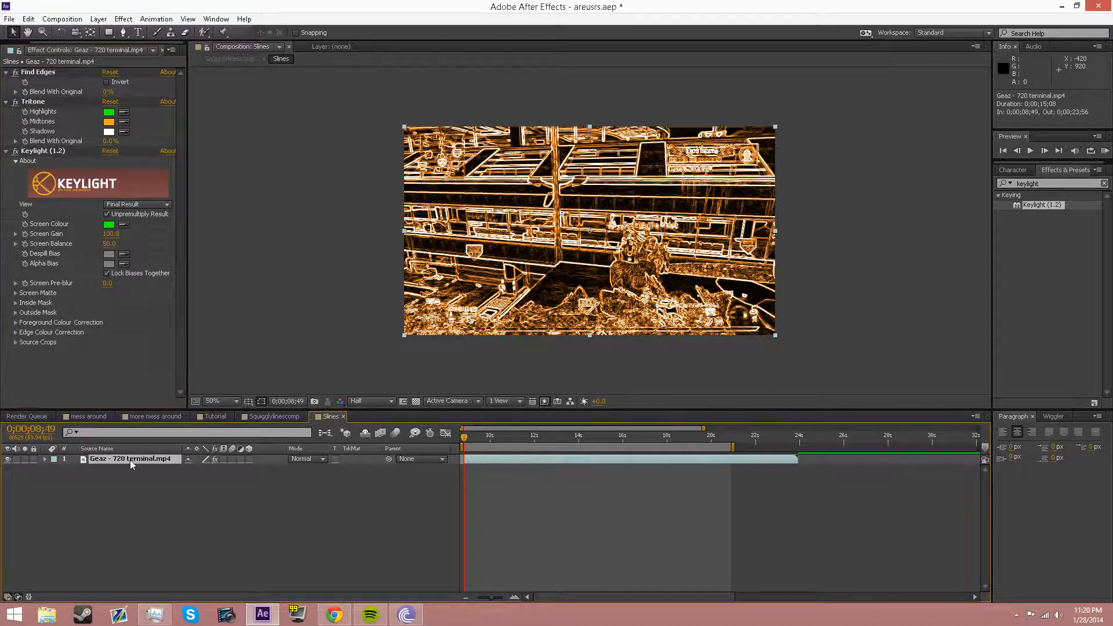
left_click(271, 416)
left_click(502, 439)
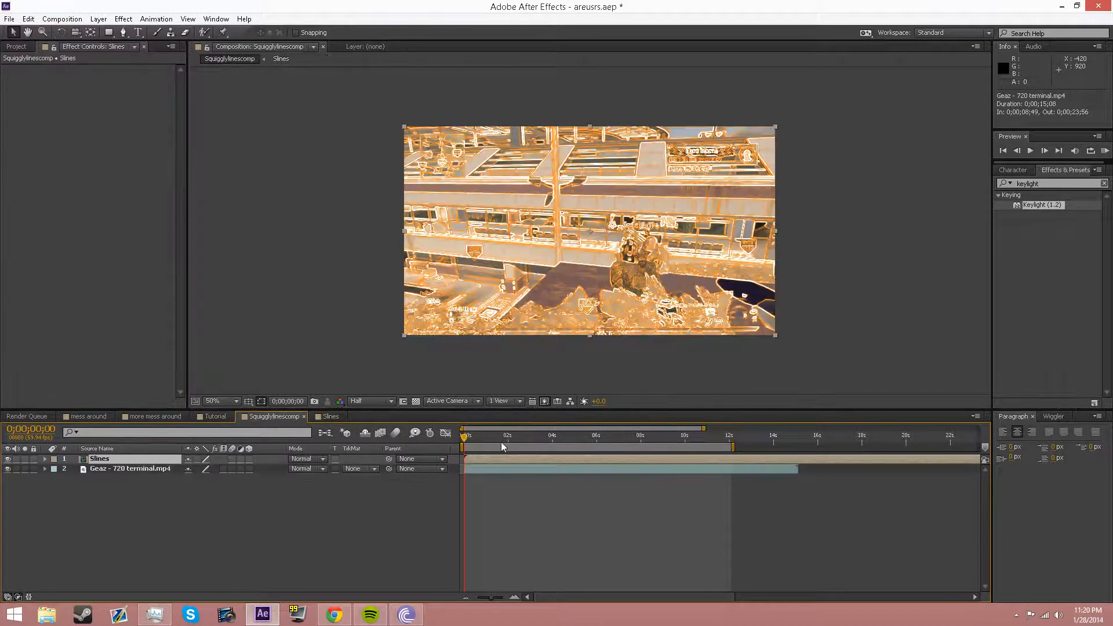
left_click_drag(513, 433, 472, 431)
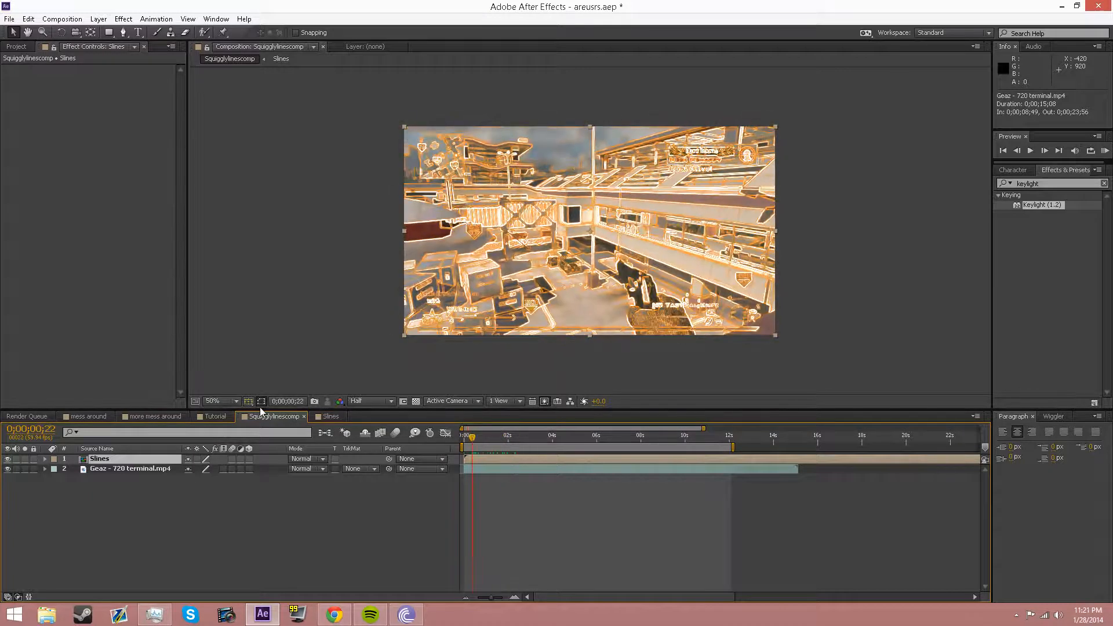
left_click(325, 416)
left_click(62, 19)
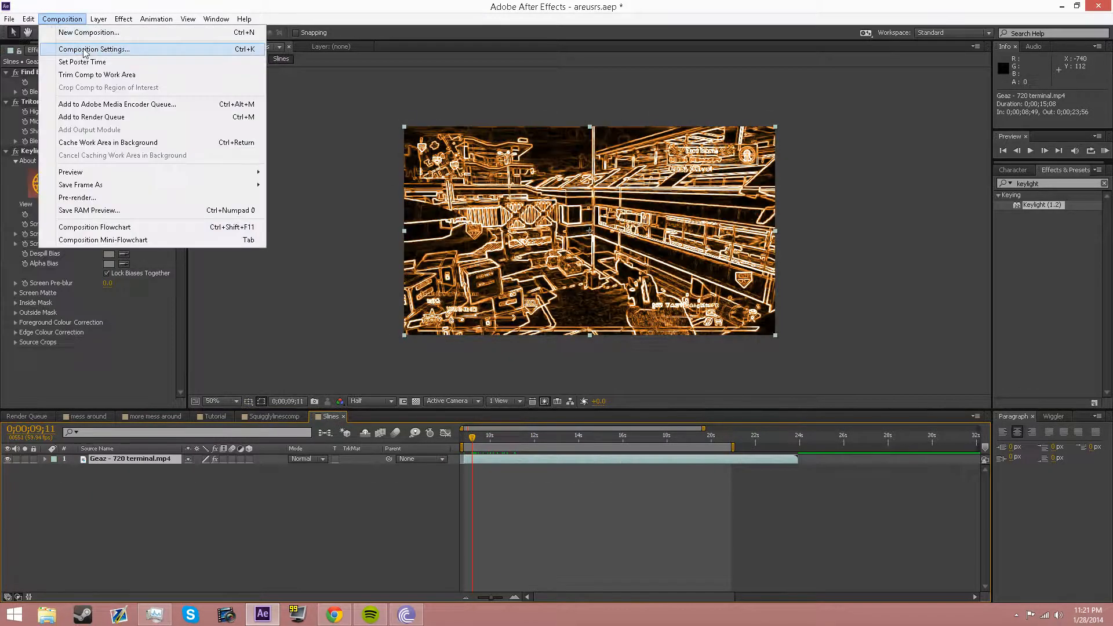
left_click(63, 47)
left_click(486, 389)
mouse_move(693, 401)
left_mouse_down()
mouse_move(644, 291)
mouse_move(826, 293)
left_mouse_up()
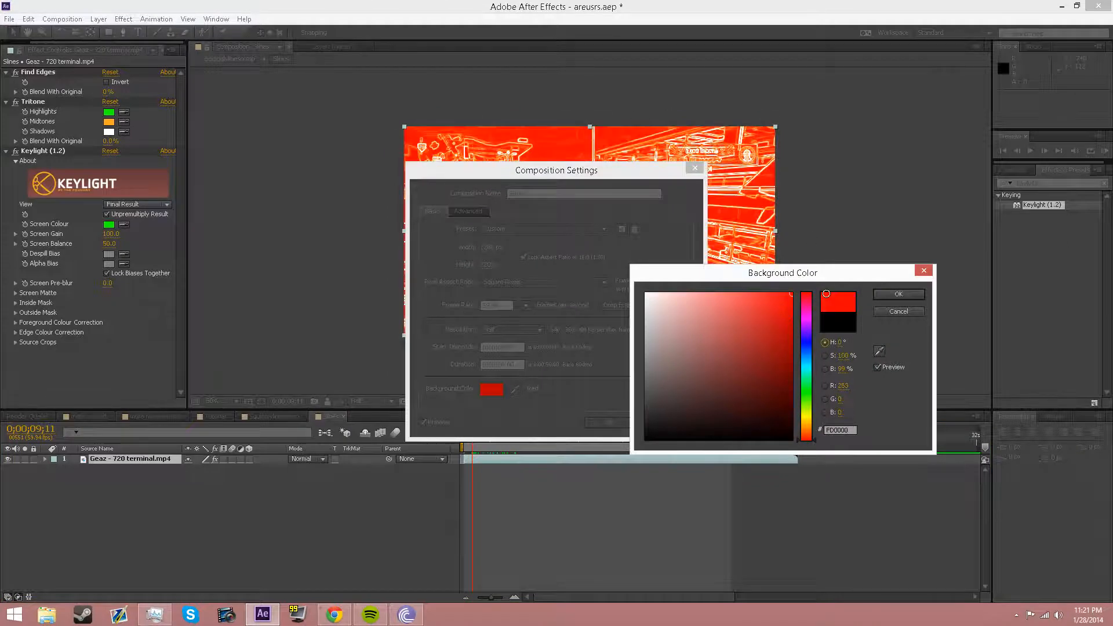
left_click(838, 320)
left_click(898, 295)
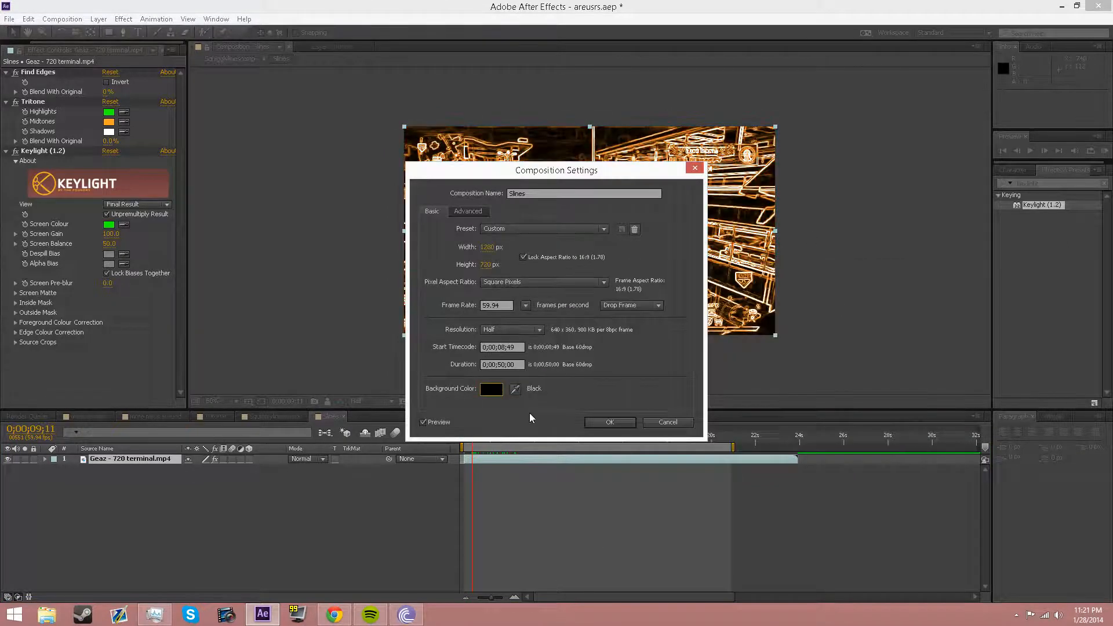
left_click(610, 422)
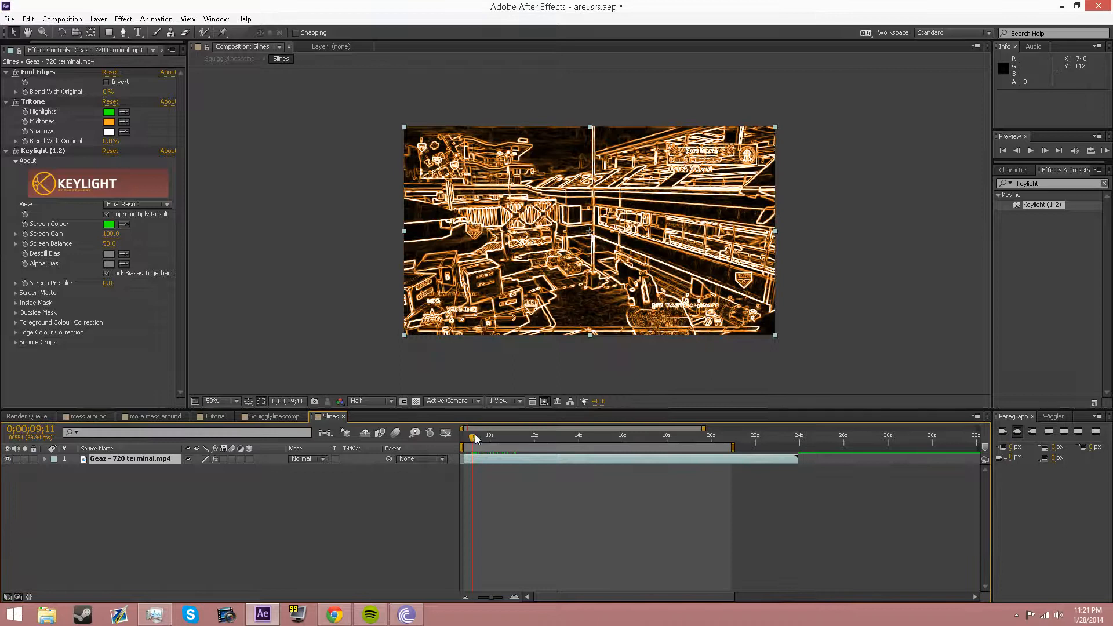
left_click(275, 417)
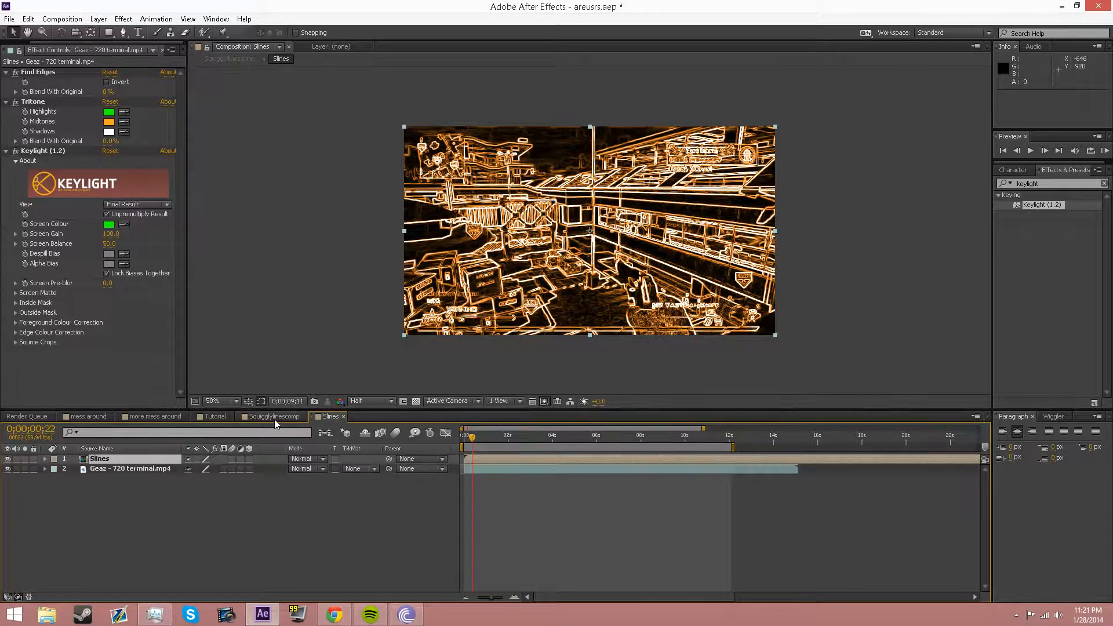
left_click_drag(483, 439, 458, 437)
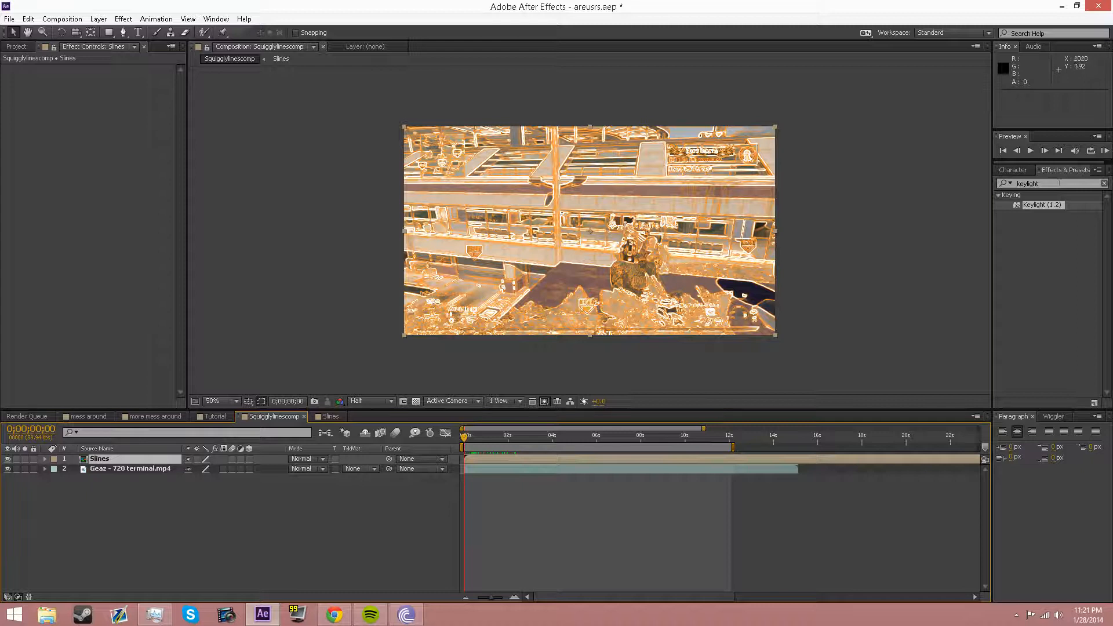
left_click(1061, 173)
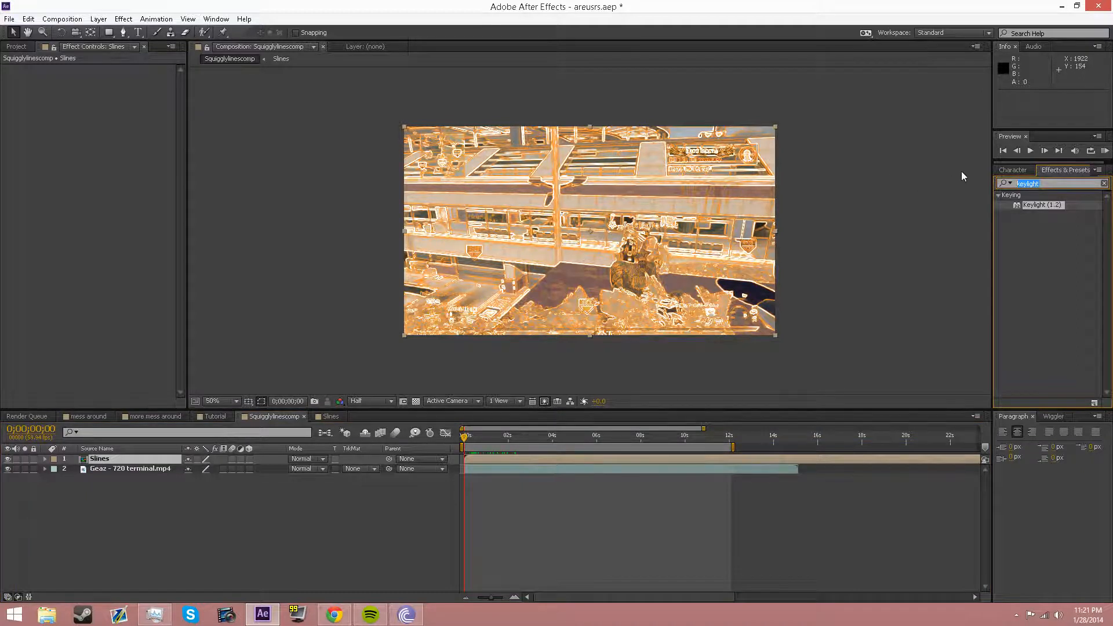
Step: Add Fast Blur with Blurriness 7.0 to Slines and toggle the layer to compare
type("fast blur")
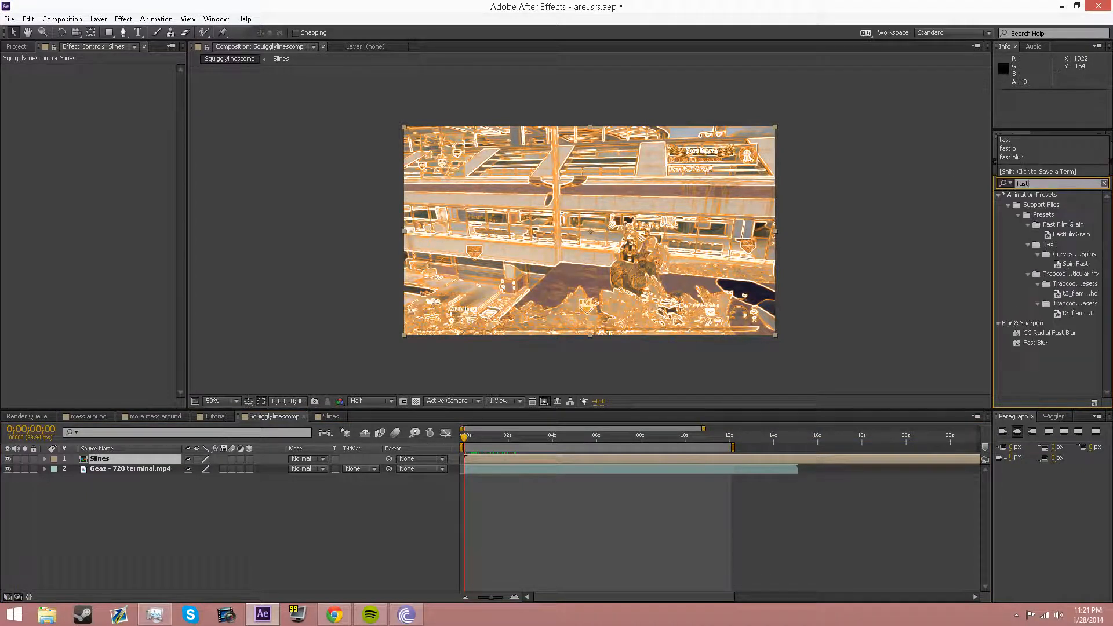
left_click_drag(1037, 215, 711, 206)
left_click(107, 79)
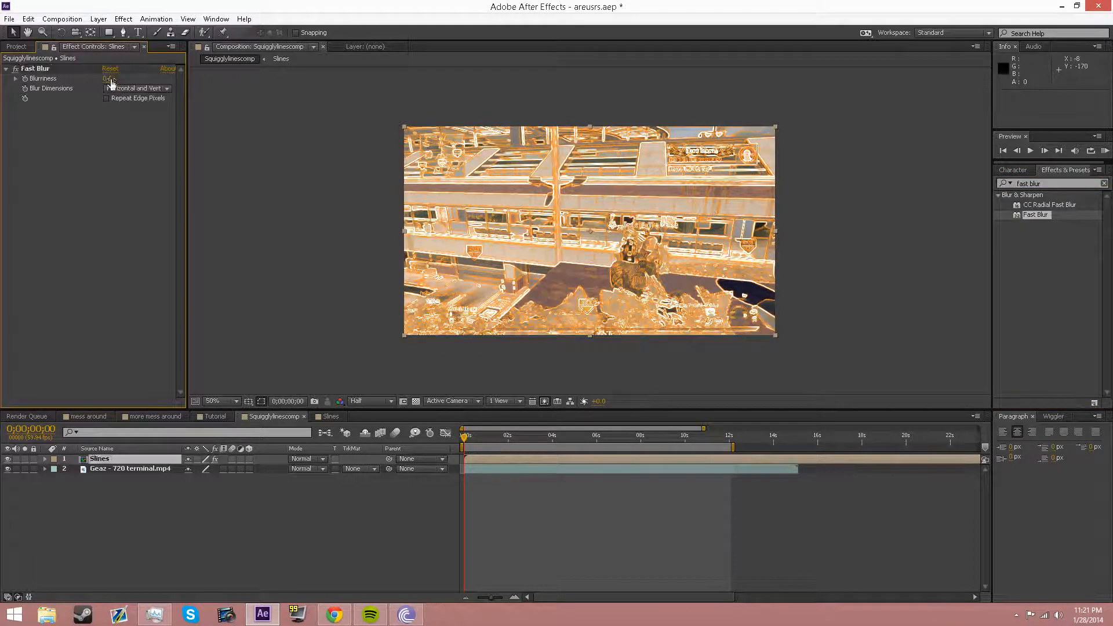
type("7")
key("Return")
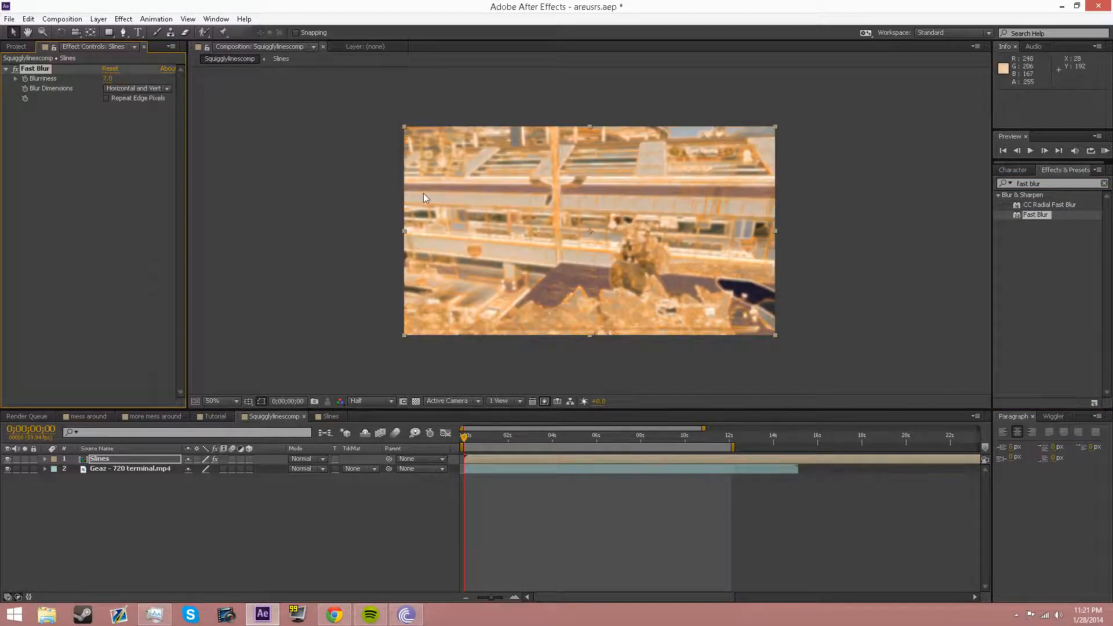
left_click(115, 461)
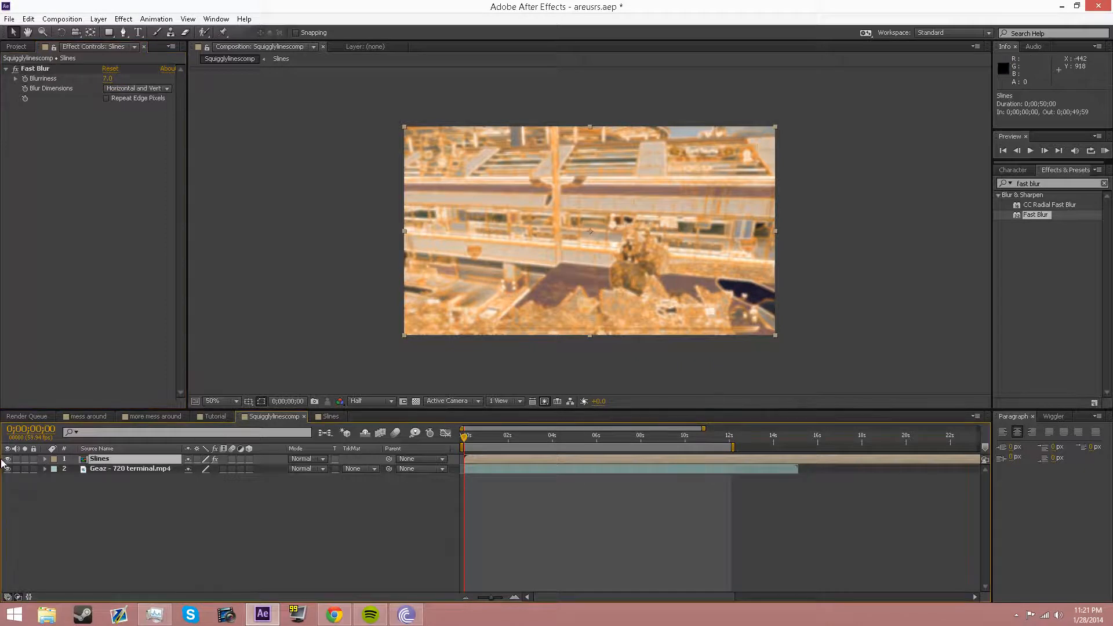
left_click(9, 459)
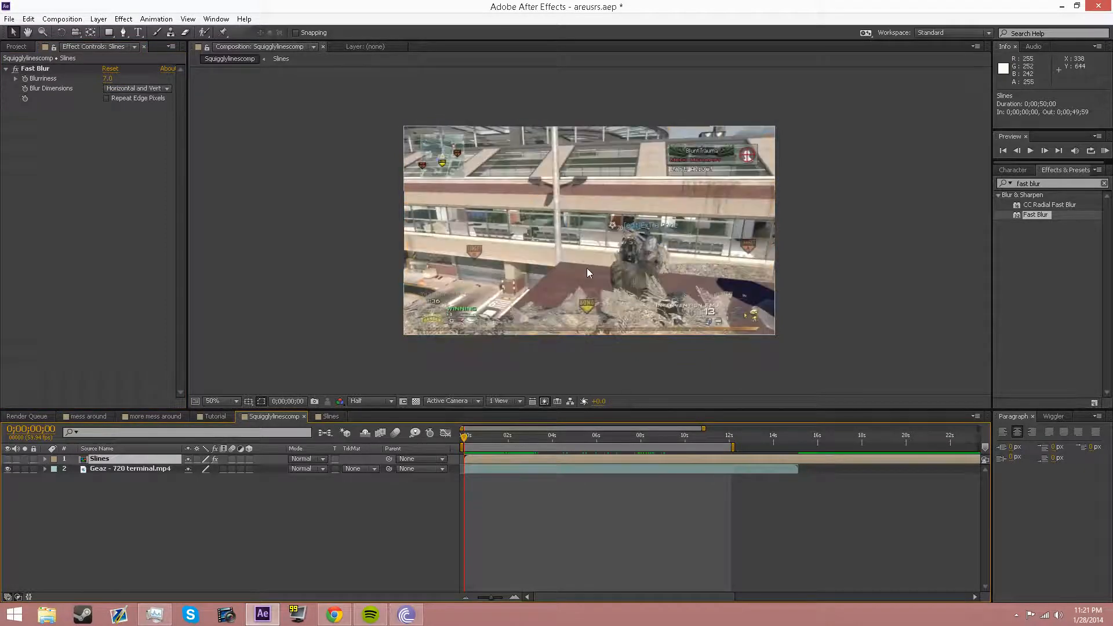
left_click(8, 459)
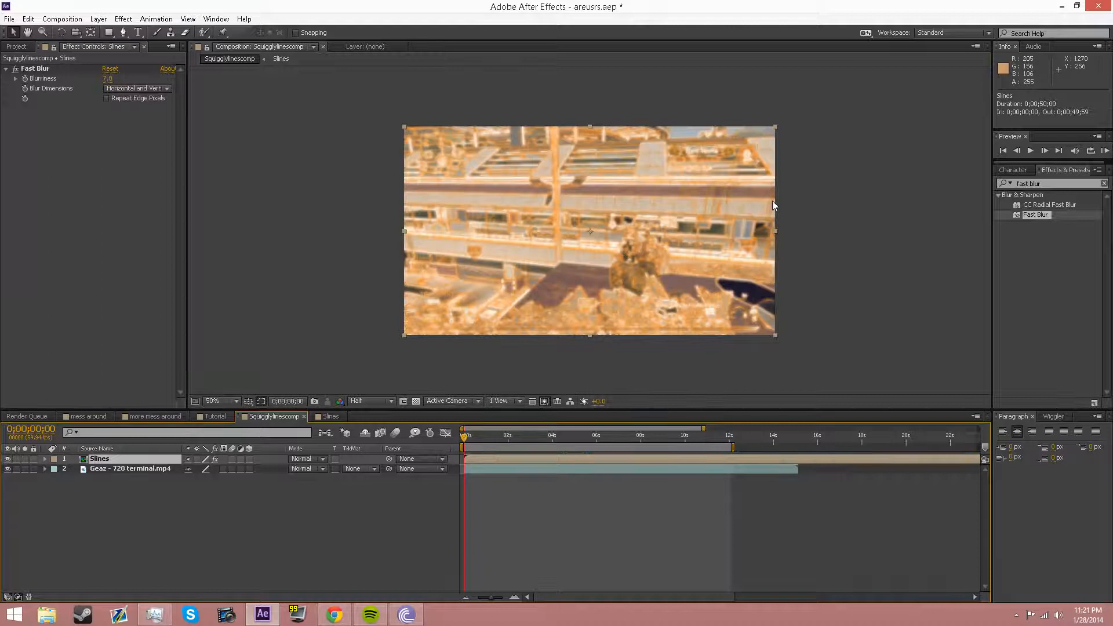
Step: Search Effects & Presets for 'turbulent displace'
left_click(1071, 184)
left_click_drag(1071, 185, 901, 179)
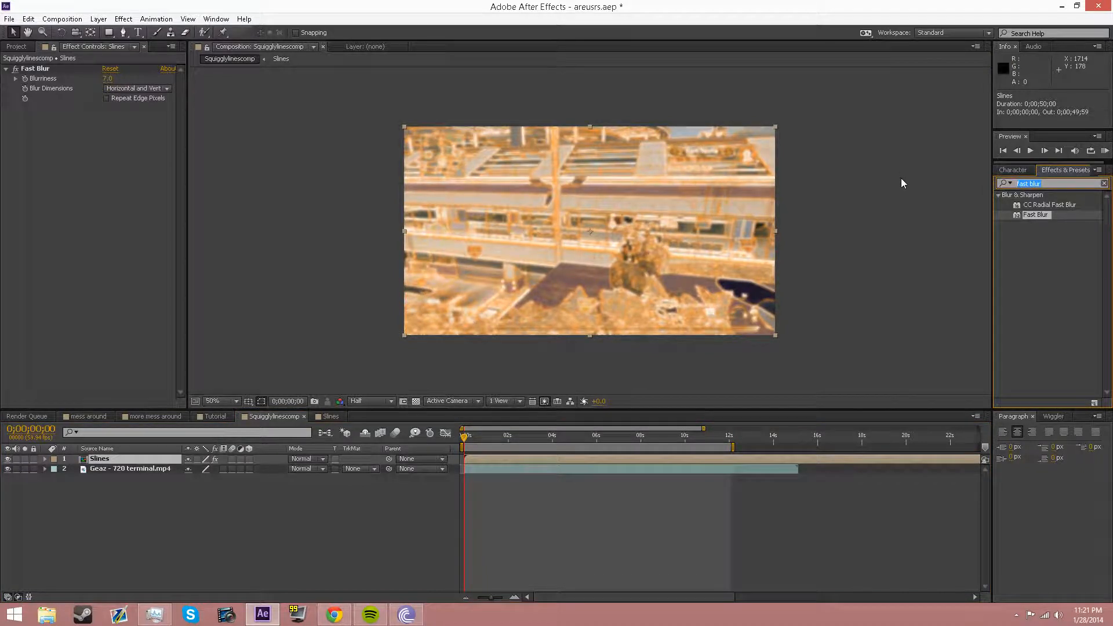
type("turbulent displace")
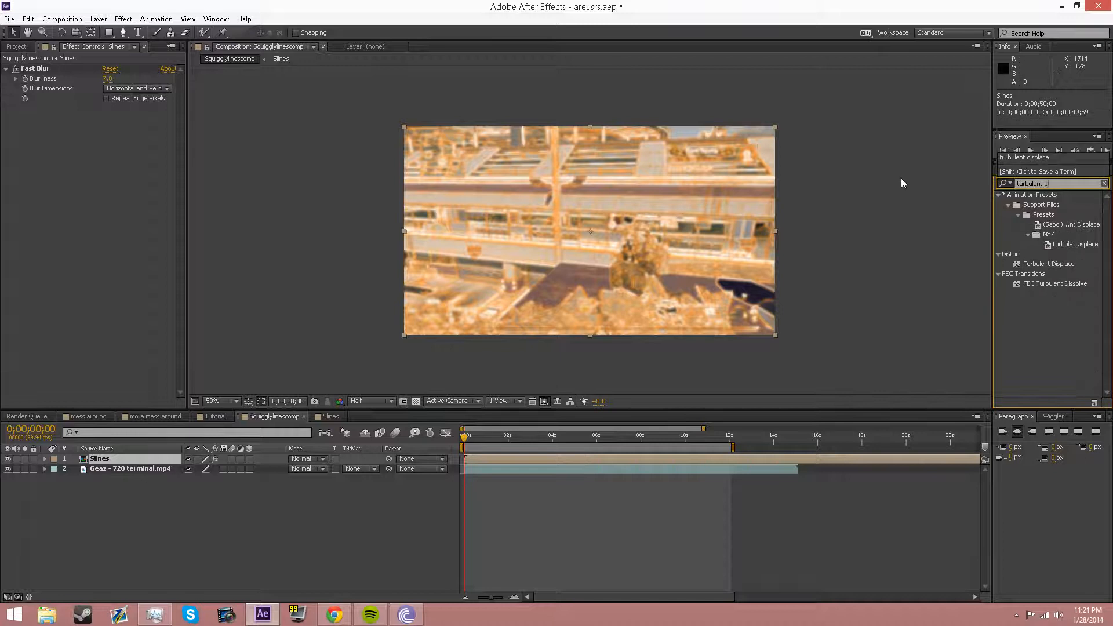
Step: Apply Turbulent Displace under Fast Blur and set its Size to 20
left_click(1029, 266)
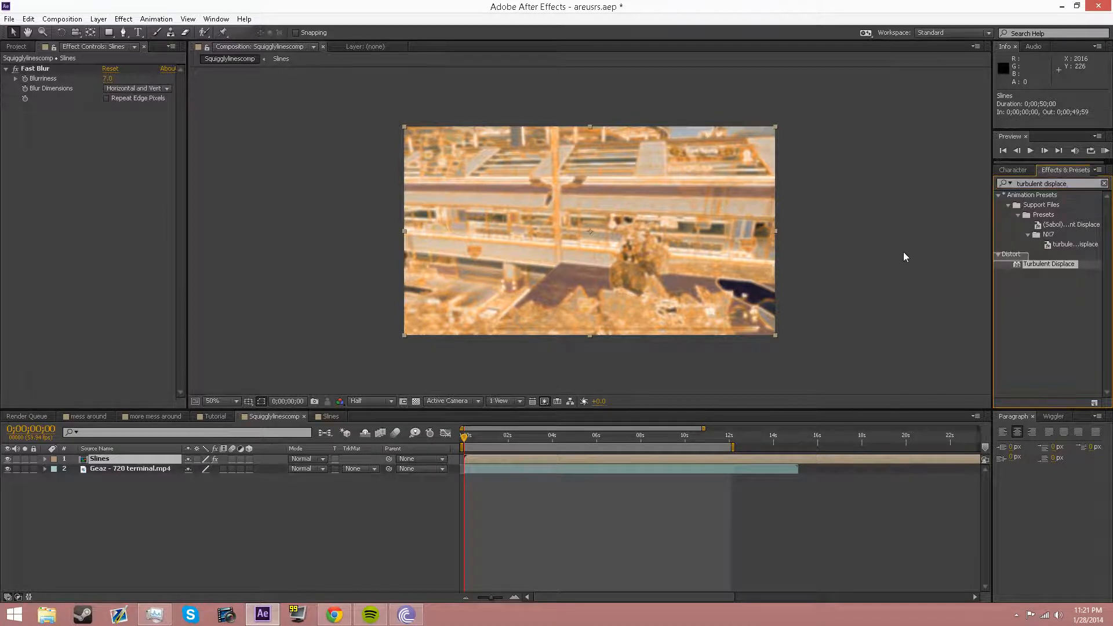
left_click_drag(1034, 264, 112, 205)
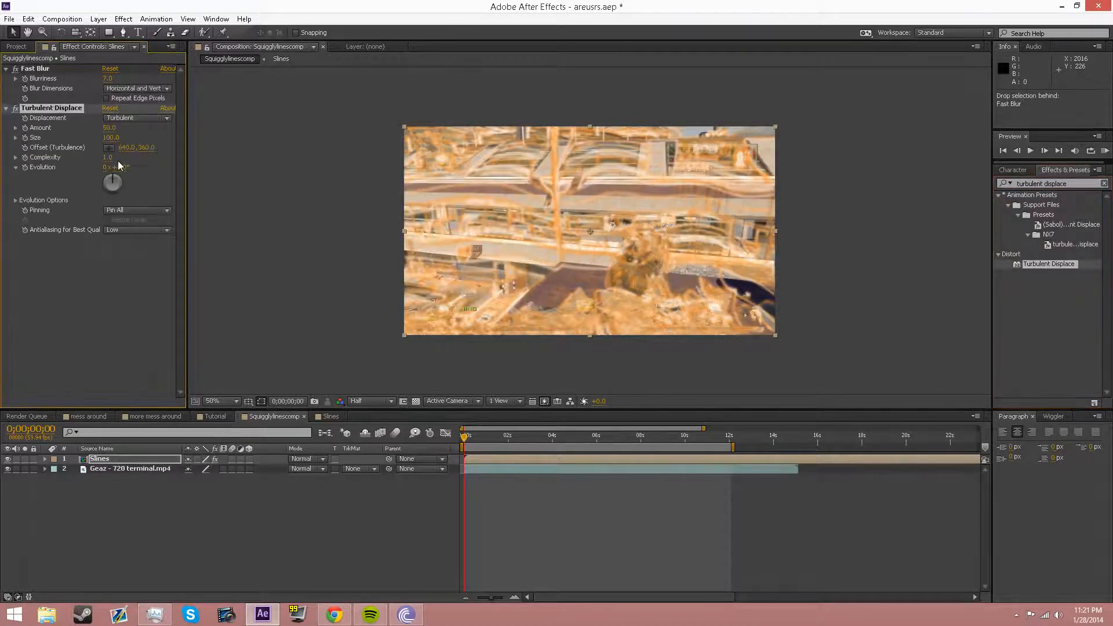
left_click(112, 138)
type("200")
key("Return")
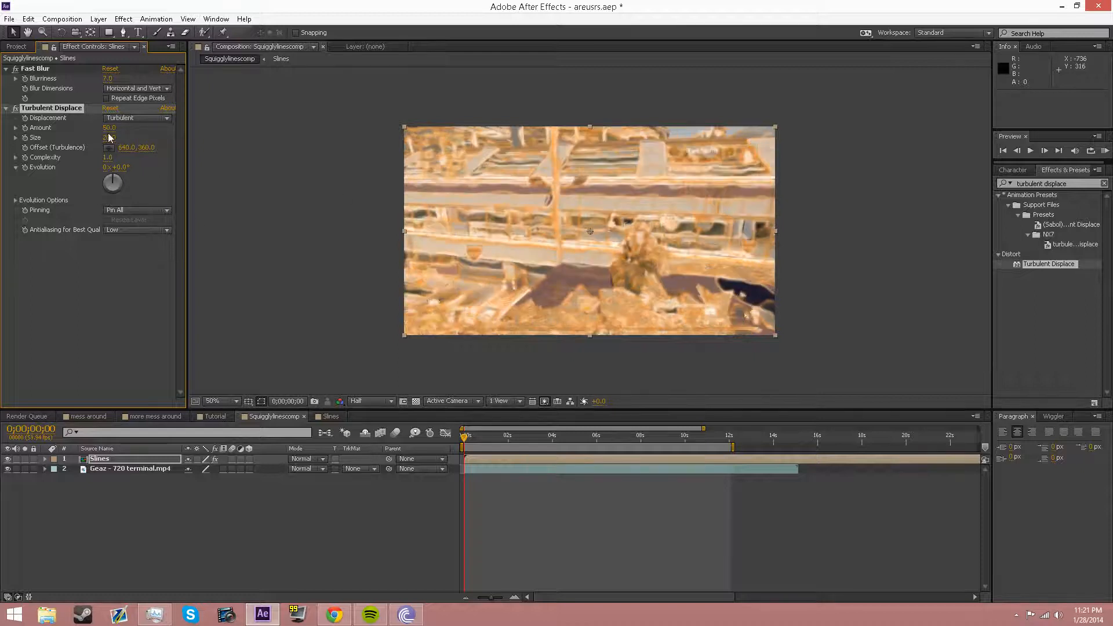
left_click(109, 137)
type("100")
key("Return")
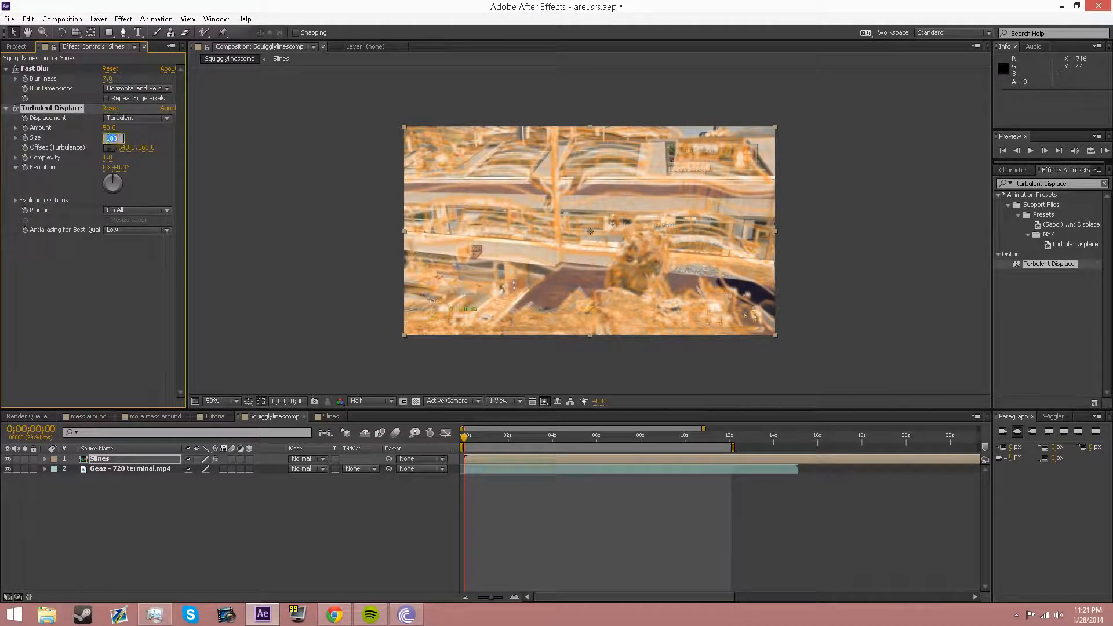
type("20")
key("Return")
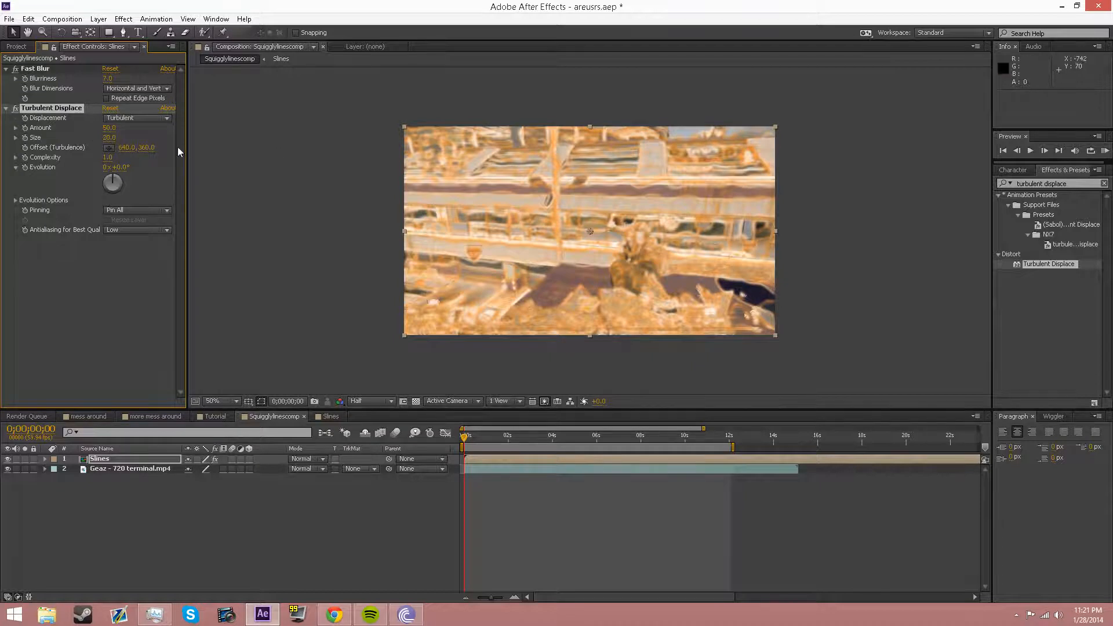
Step: Set the Turbulent Displace Amount to 80 and move to about 0;00;01;22
left_click(112, 128)
type("80")
key("Return")
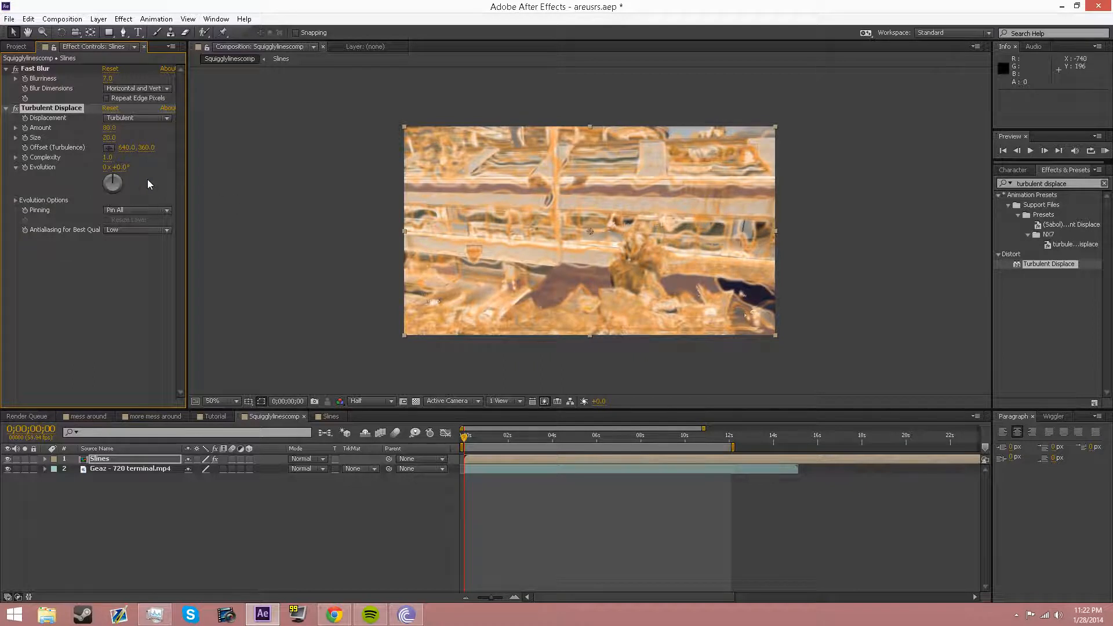
left_click_drag(471, 444, 492, 439)
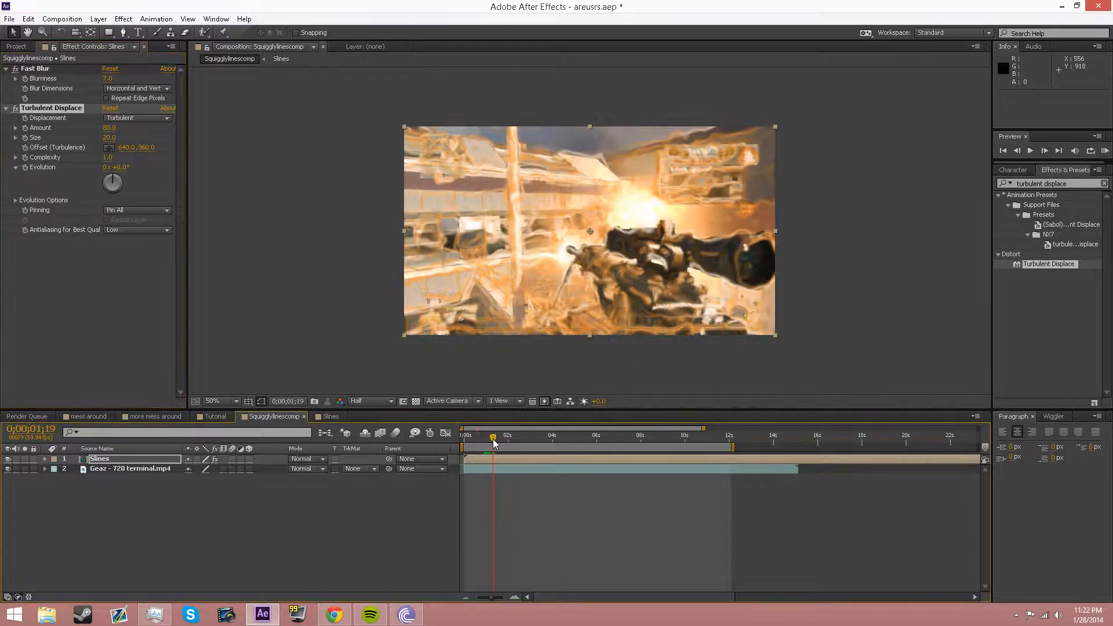
Step: Split Slines at 0;00;01;18, delete the earlier piece, and preview the result
key("Page_Up")
key("Page_Up")
key("Page_Down")
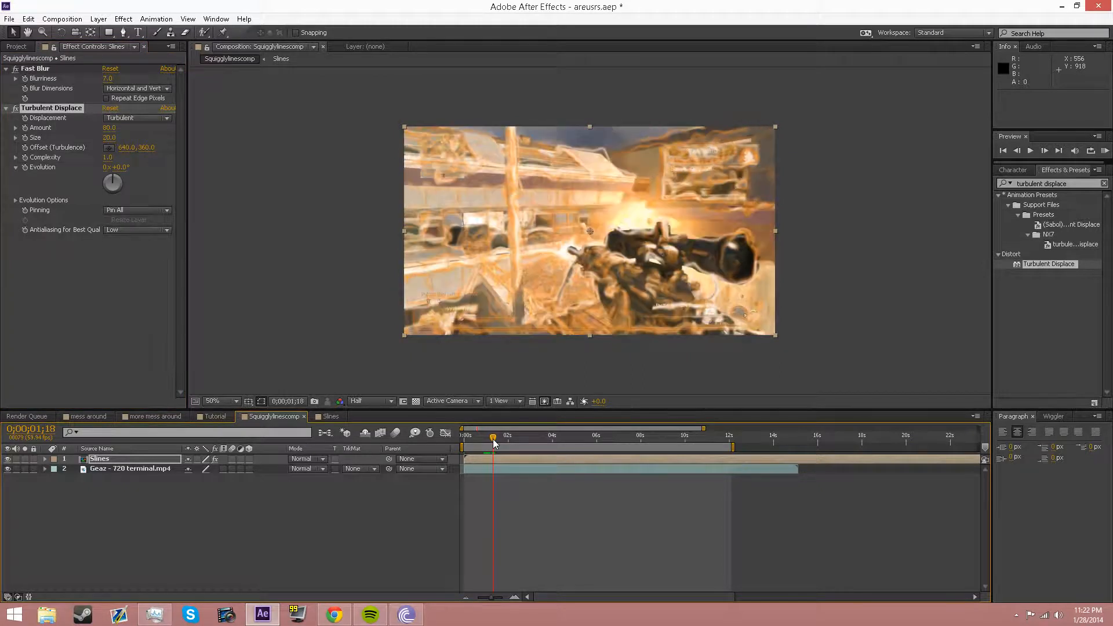
key("ctrl+shift+d")
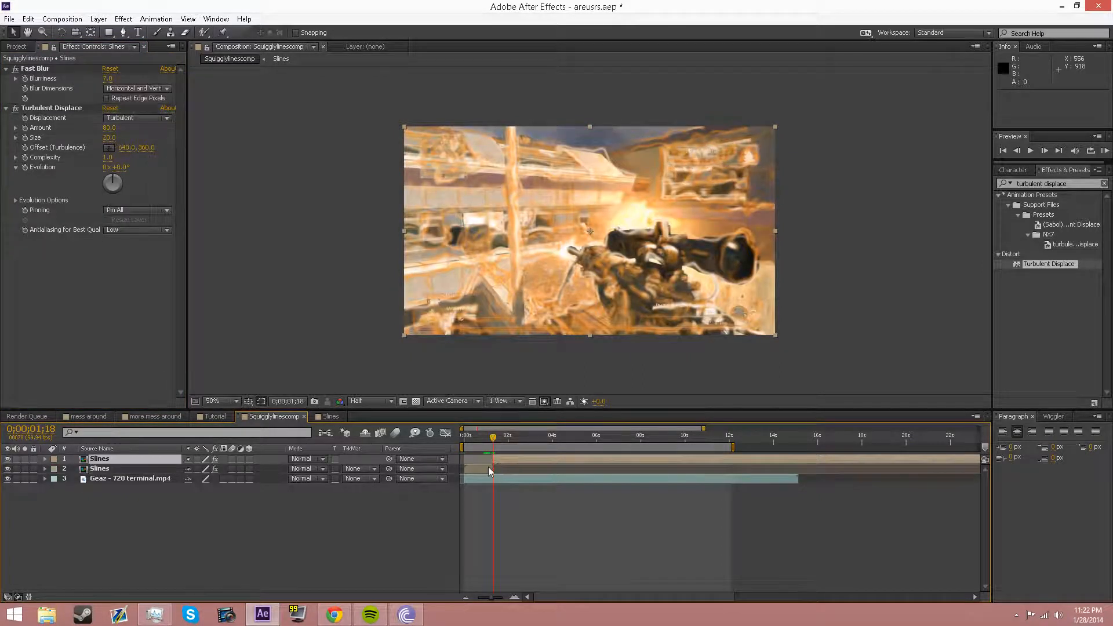
left_click(488, 467)
key("Delete")
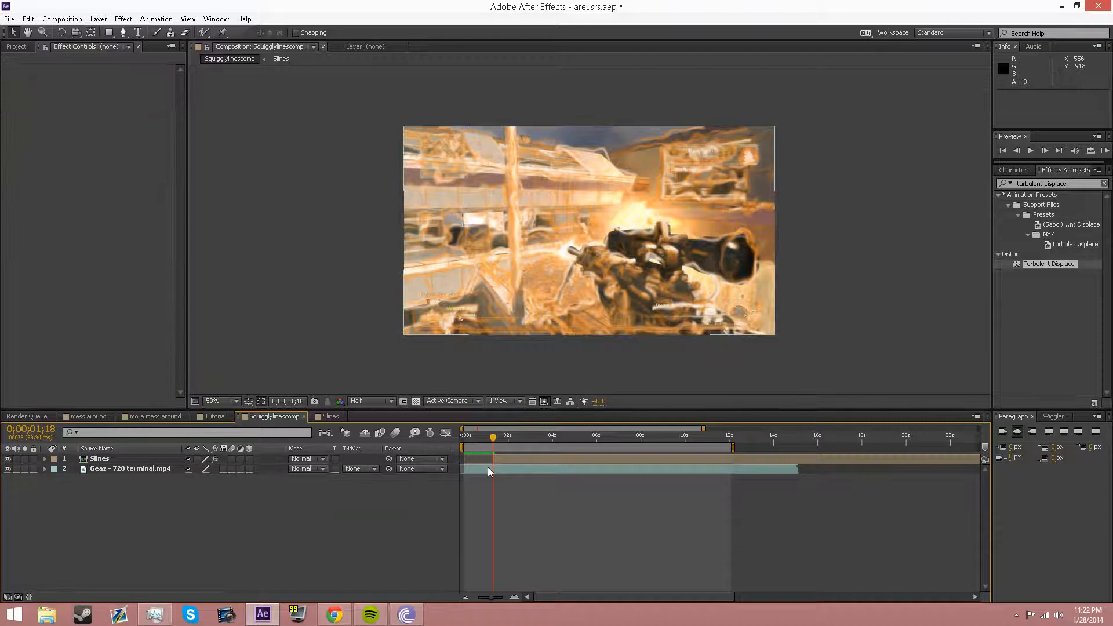
left_click(502, 459)
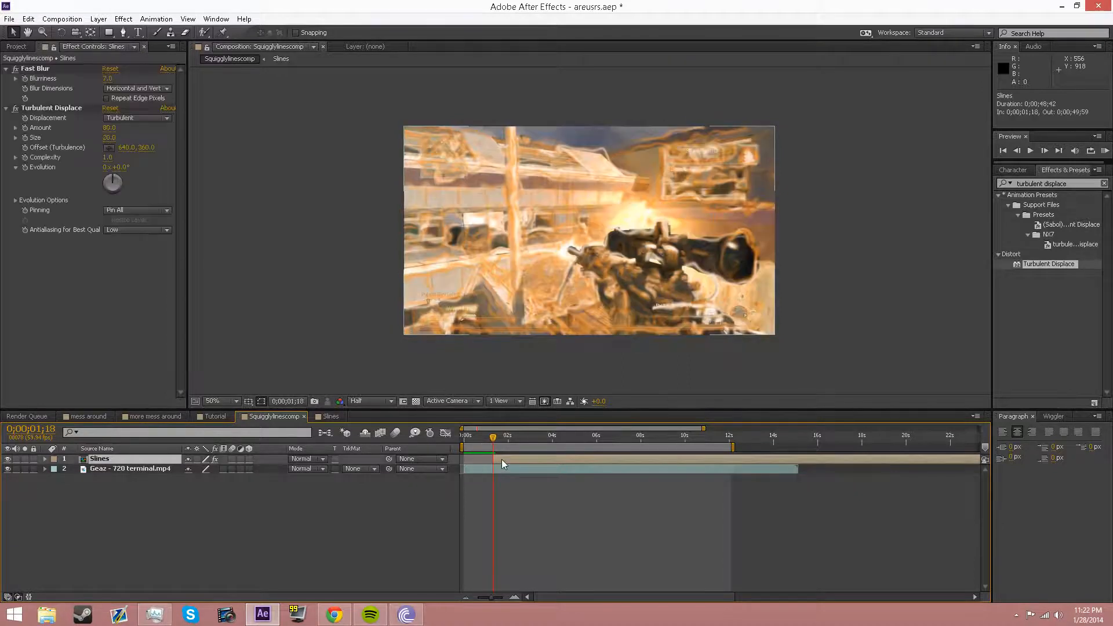
left_click(26, 132)
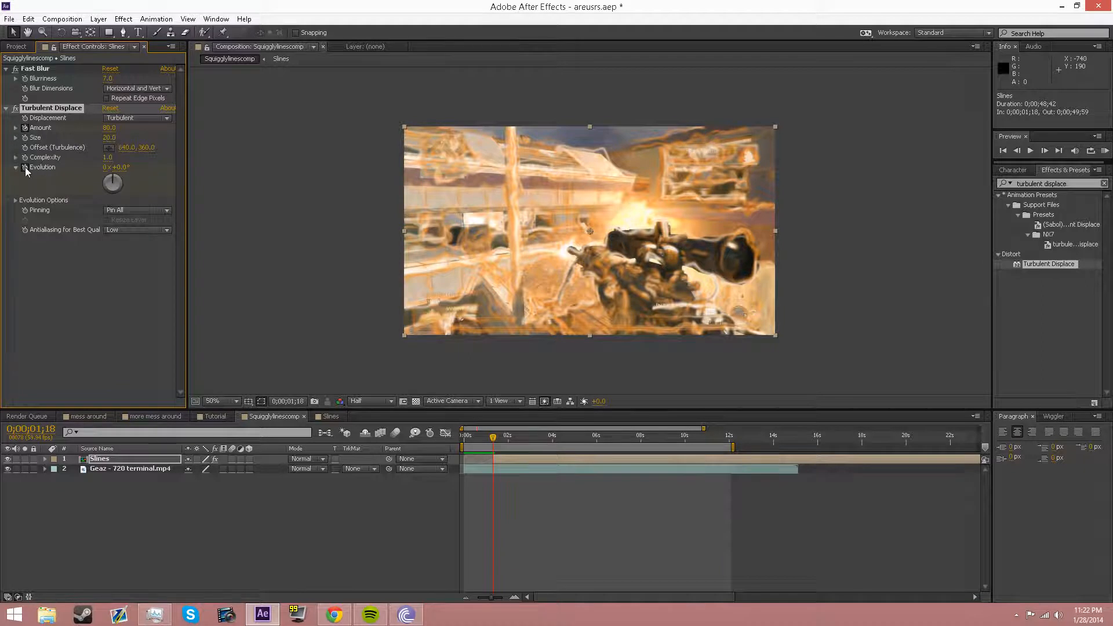
key("space")
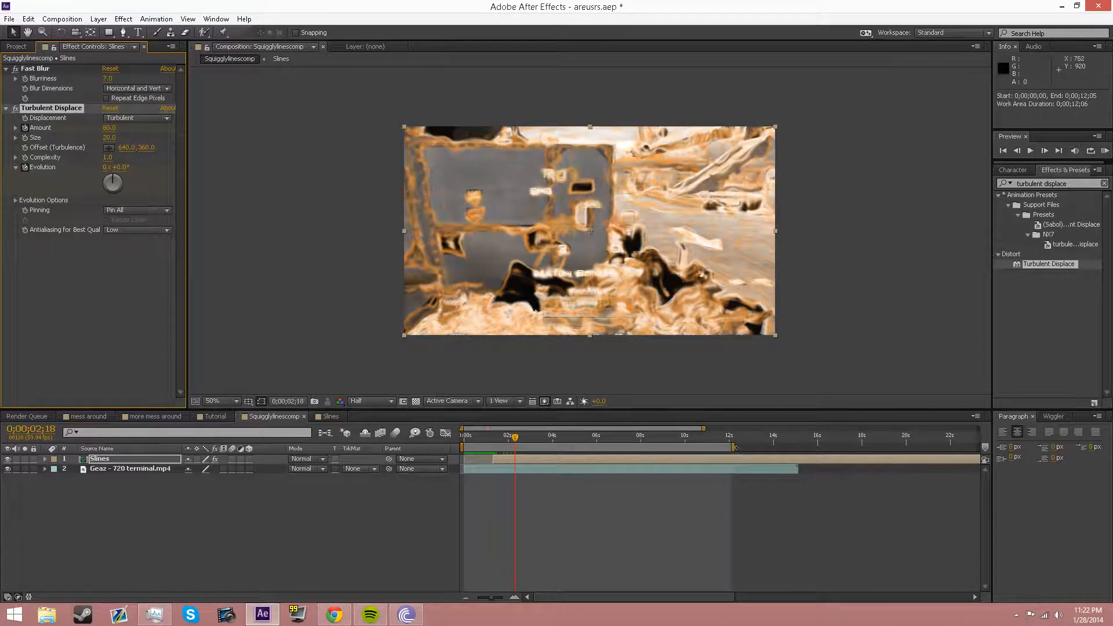
Step: Shorten the work area to about 6 seconds; set Amount to 0 and Evolution to 2x
left_click_drag(734, 447, 602, 447)
left_click_drag(701, 428, 577, 428)
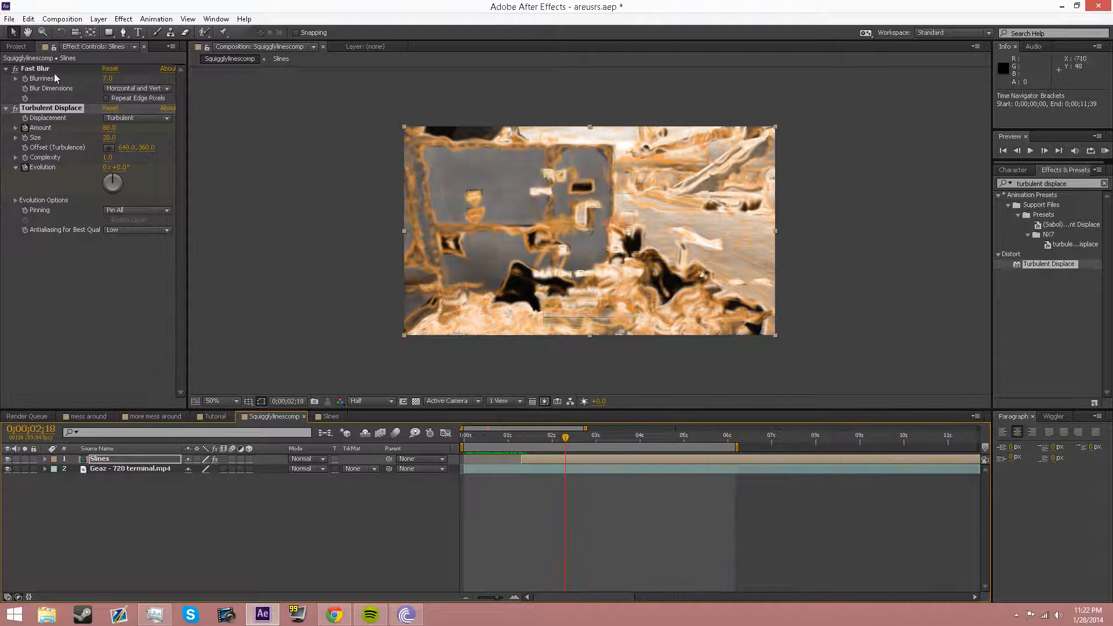
left_click(110, 129)
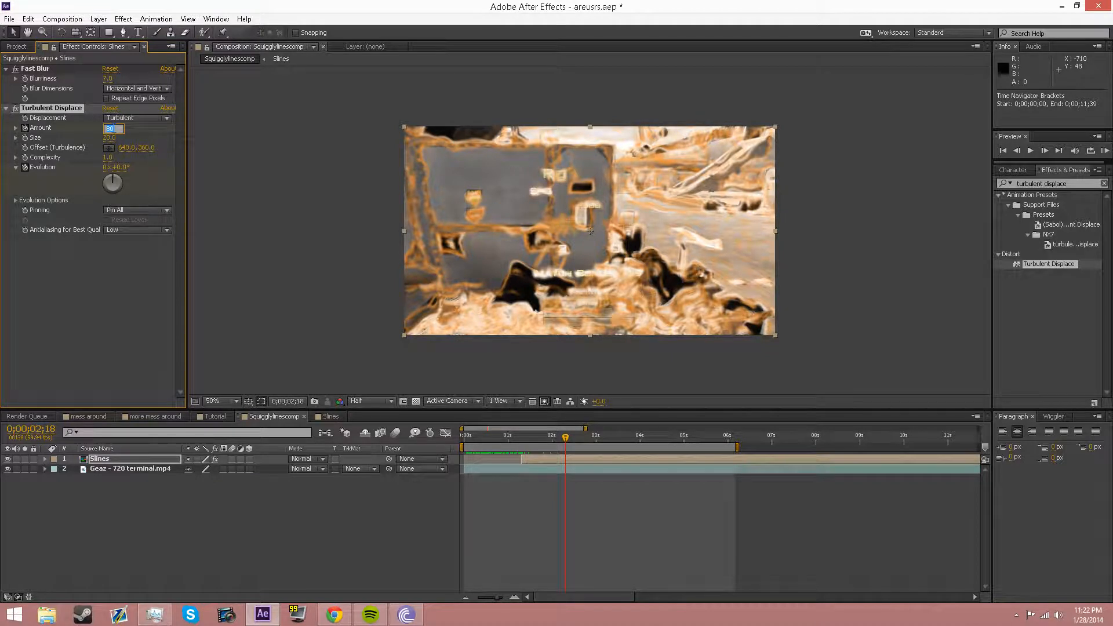
type("0")
key("Return")
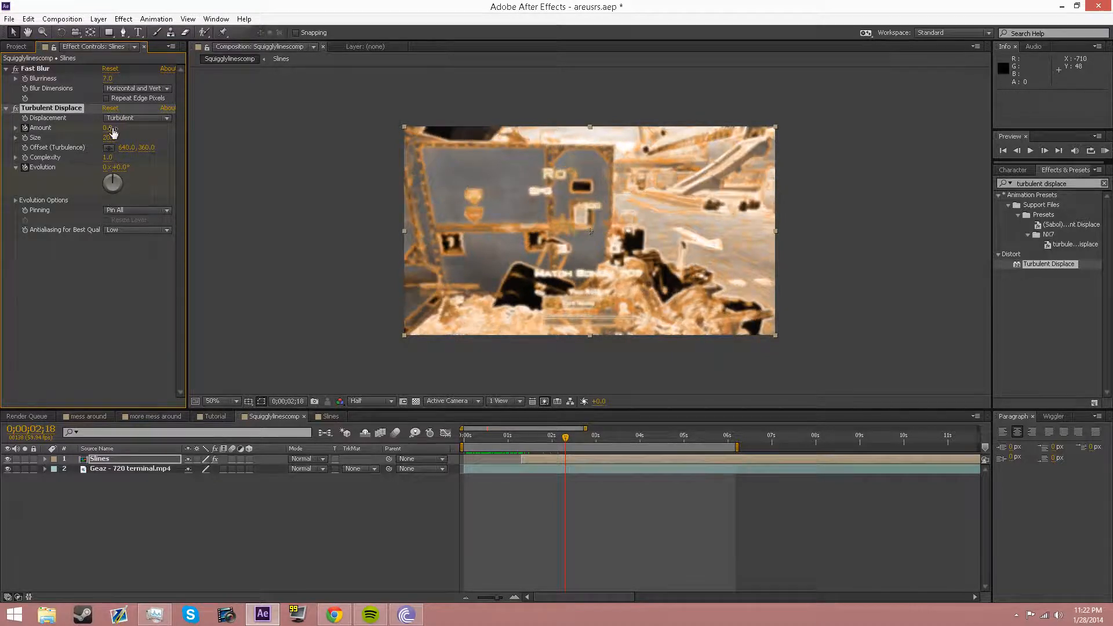
left_click(106, 168)
type("2")
key("Return")
Step: Scrub to check the distortion, return to 0;00;01;18 and reveal Slines' Scale property
mouse_move(539, 438)
left_mouse_down()
mouse_move(521, 439)
mouse_move(534, 443)
left_mouse_up()
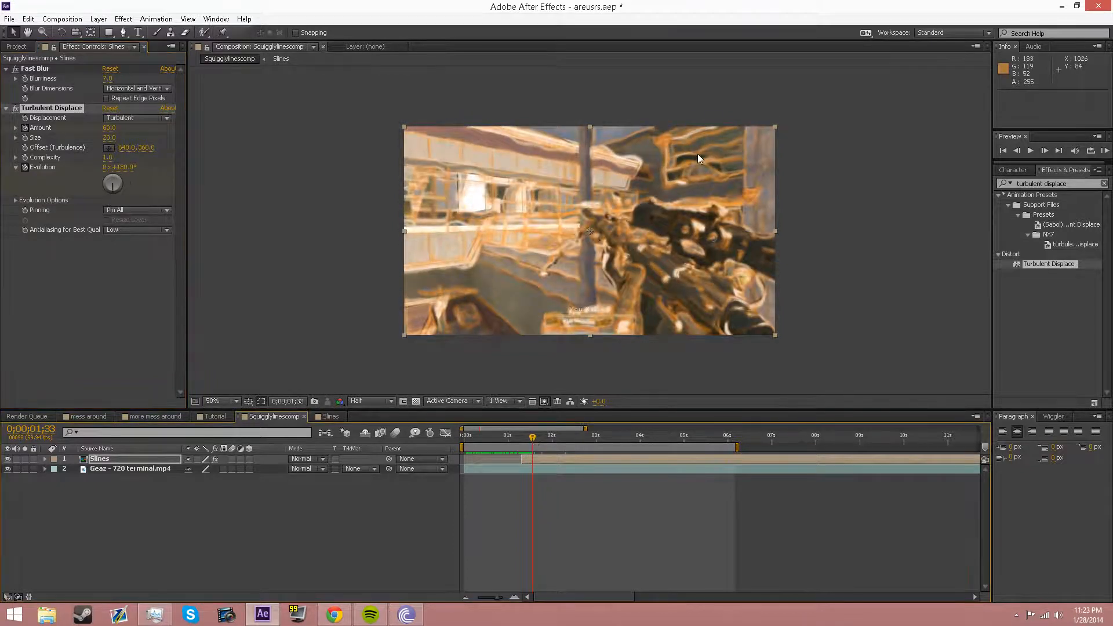
mouse_move(113, 195)
left_mouse_down()
mouse_move(100, 182)
mouse_move(108, 187)
mouse_move(95, 201)
left_mouse_up()
key("ctrl+z")
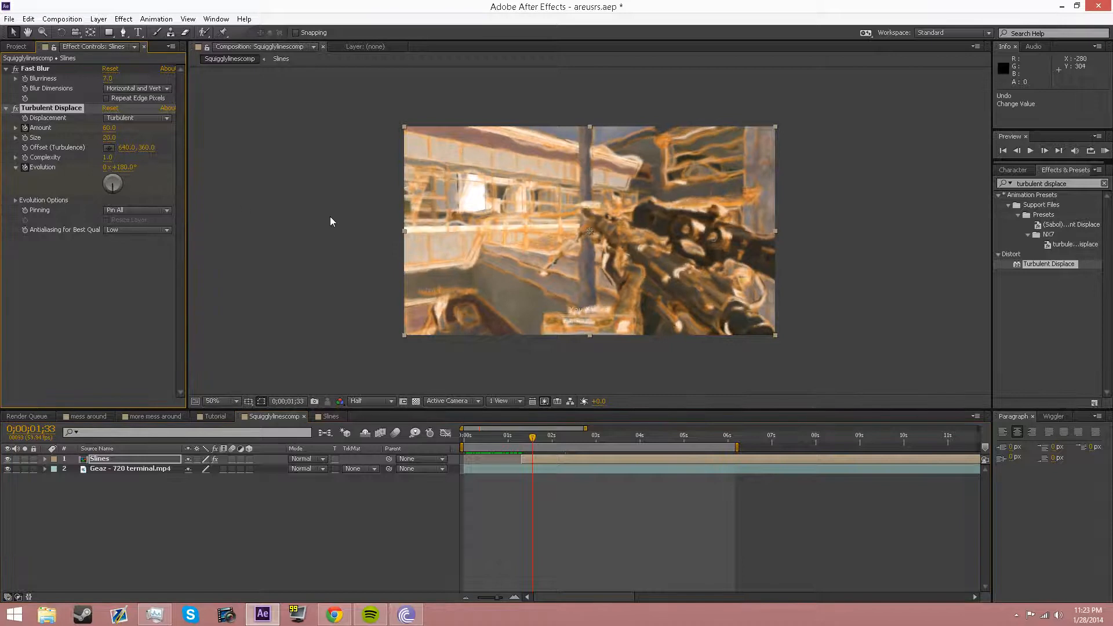
left_click_drag(535, 445, 561, 436)
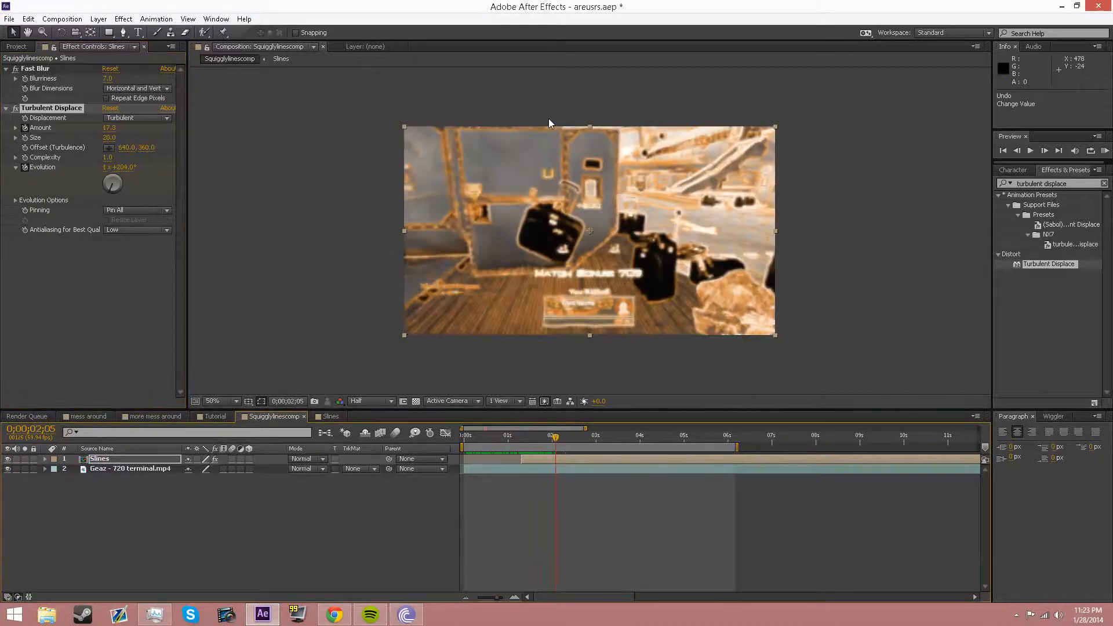
left_click(524, 440)
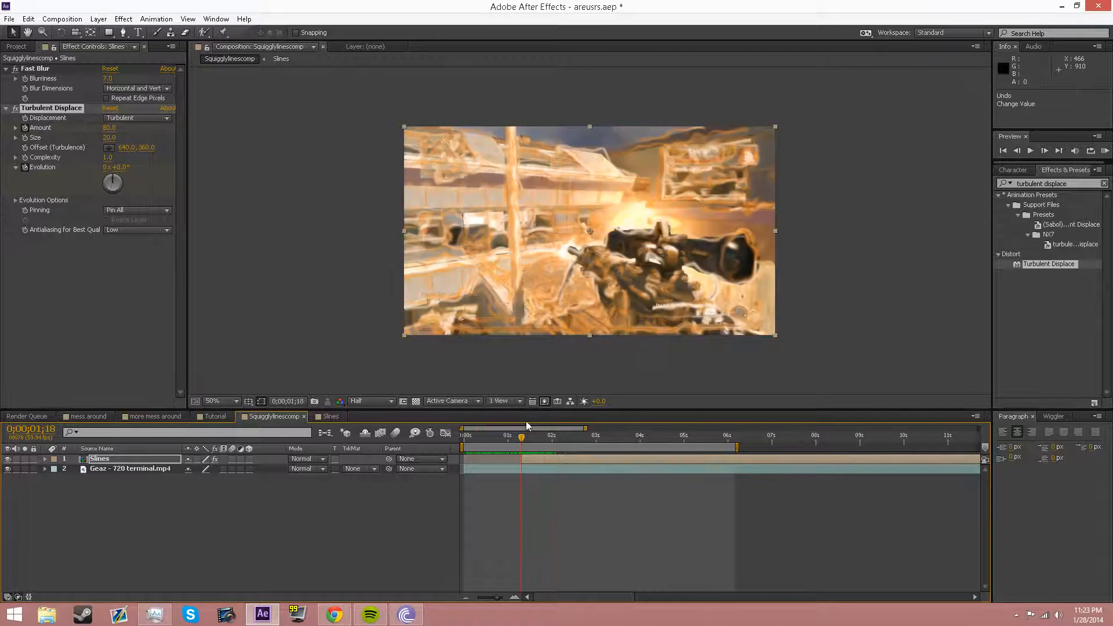
left_click(117, 459)
key("s")
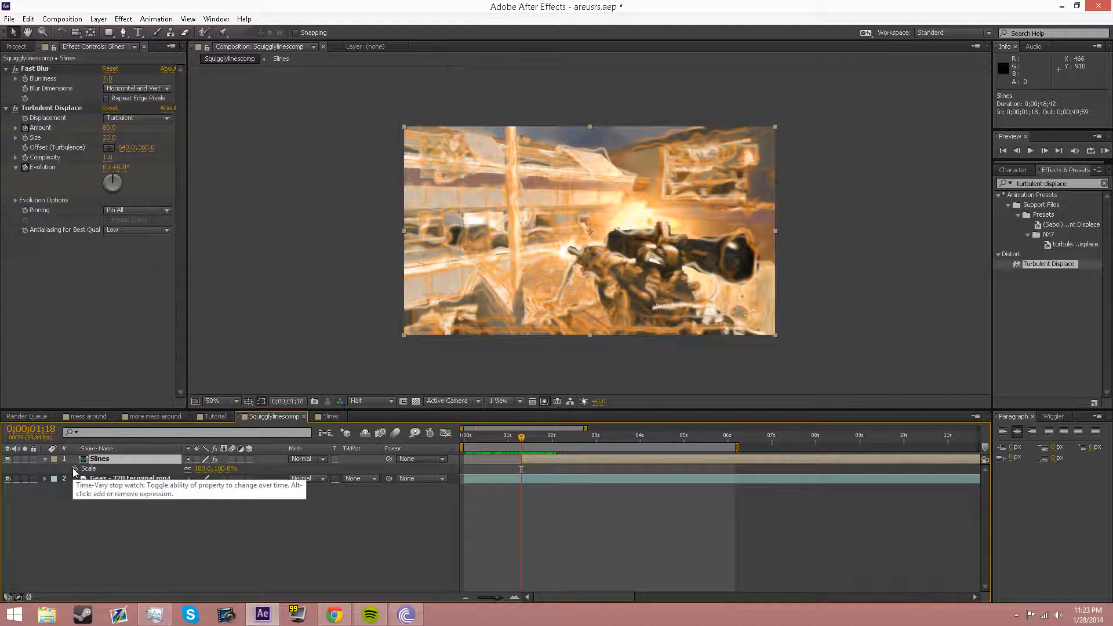
Step: Keyframe the Slines layer's Scale at 106% at 0;00;01;18
left_click(75, 468)
left_click(203, 469)
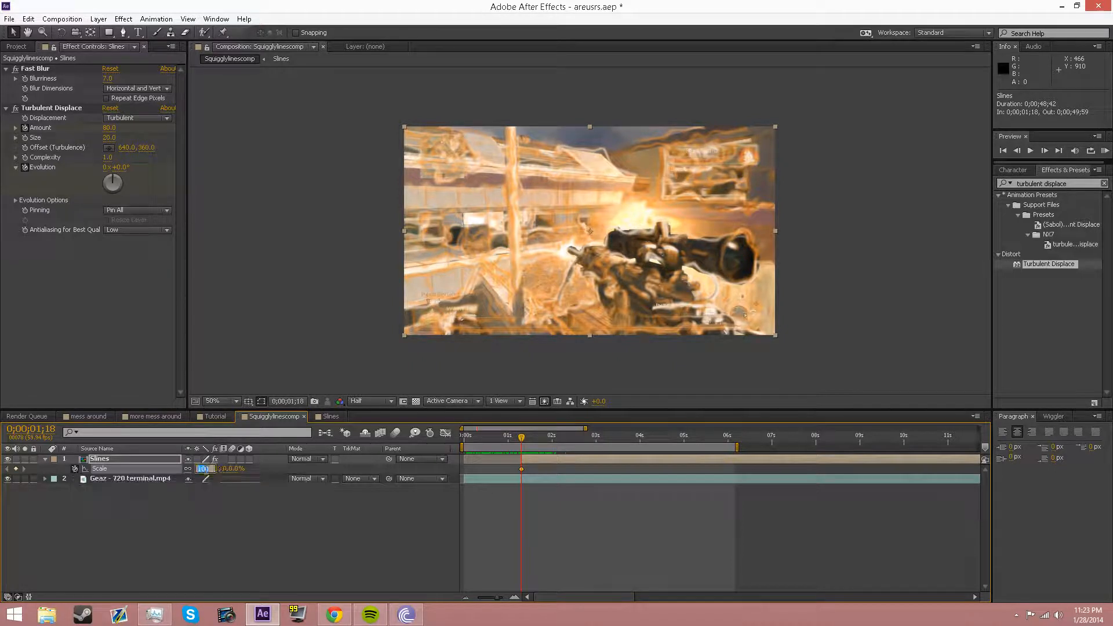
type("106")
key("Return")
left_click(287, 321)
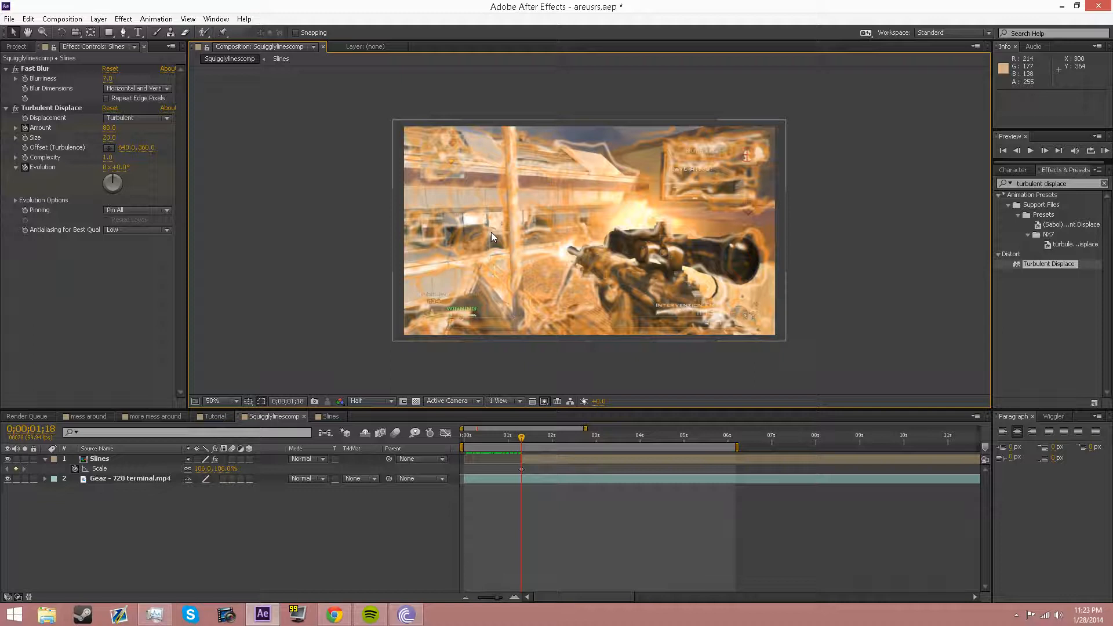
Step: Compare against the precomp layer's Scale in mess around, then reselect the Slines Scale keyframe in Squigglylinescomp
left_click(353, 458)
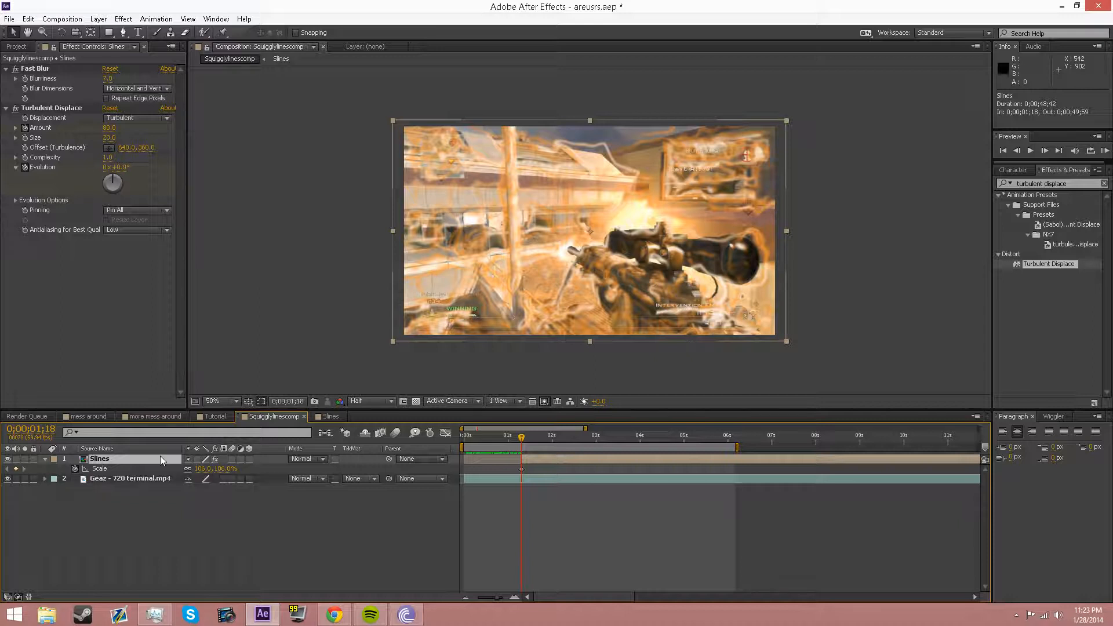
left_click(81, 416)
left_click(122, 469)
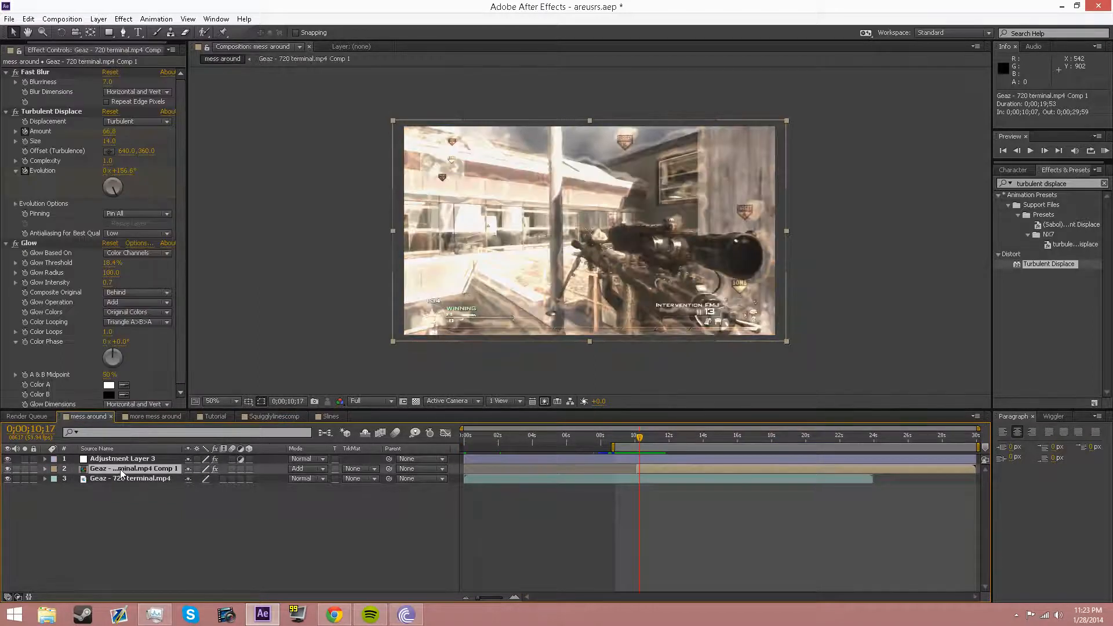
key("s")
left_click(327, 419)
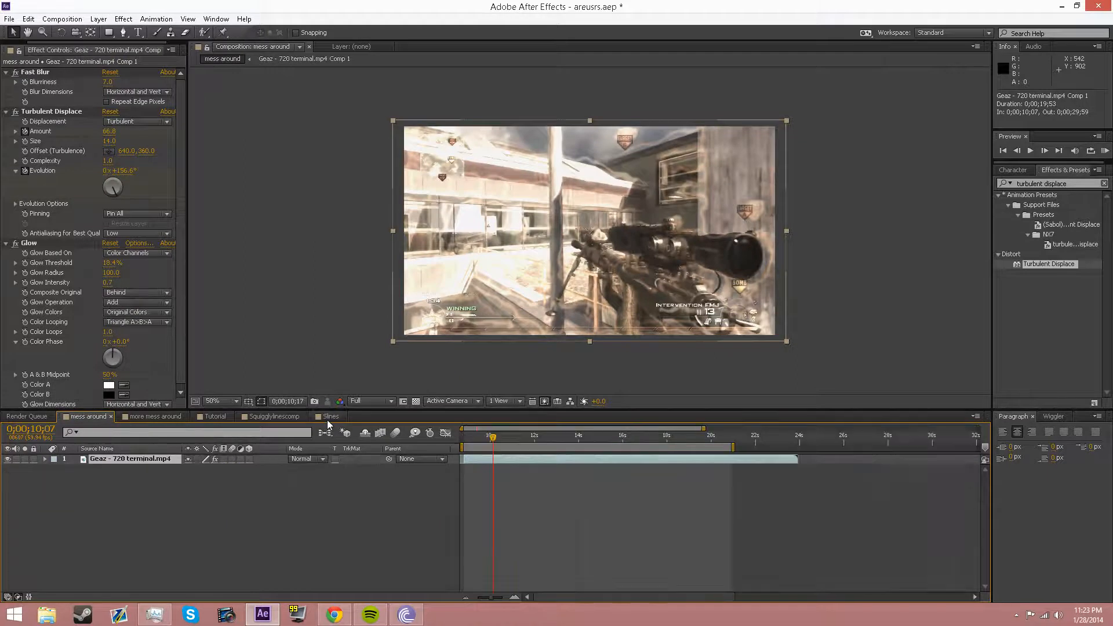
left_click(264, 418)
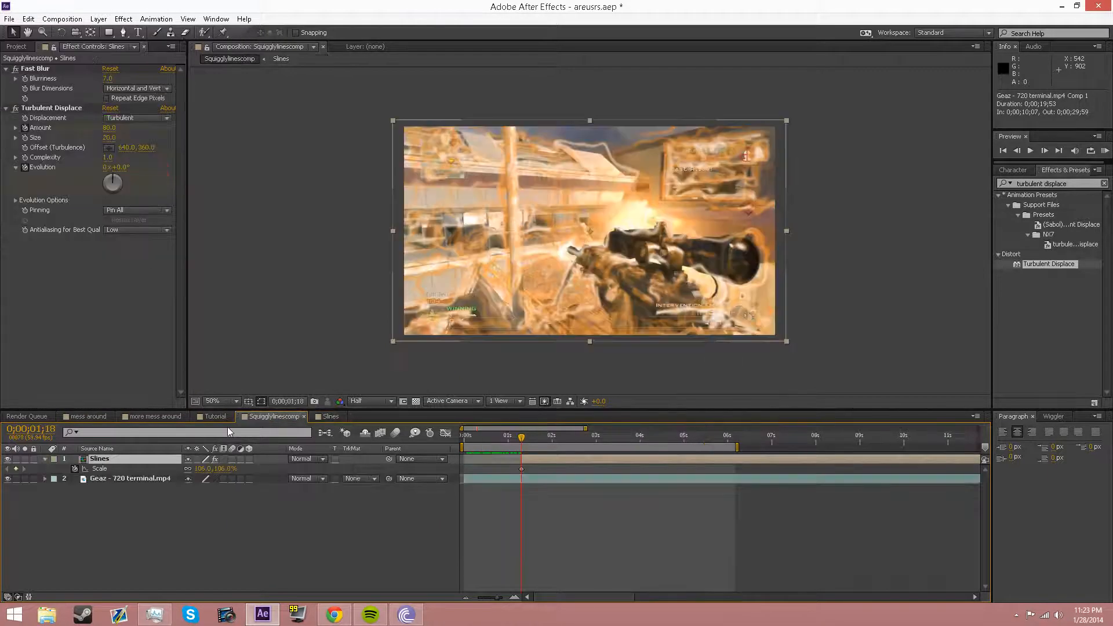
key("s")
key("s")
left_click(95, 467)
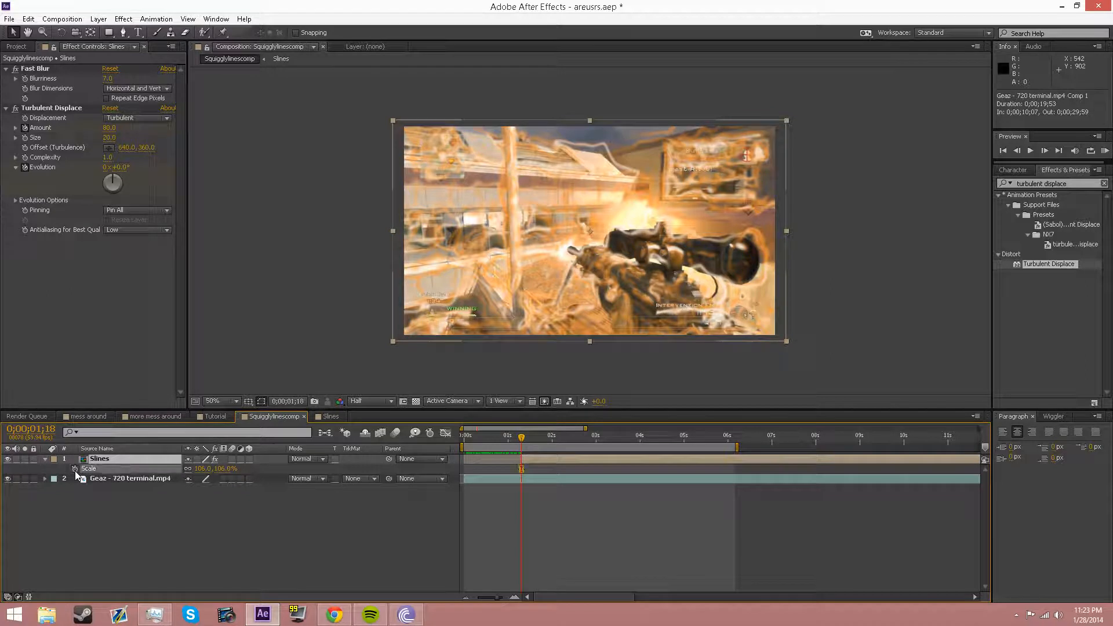
Step: Keyframe the Slines Opacity fading from 60% at 1;18 to 0% at 2;08
left_click(133, 460)
key("t")
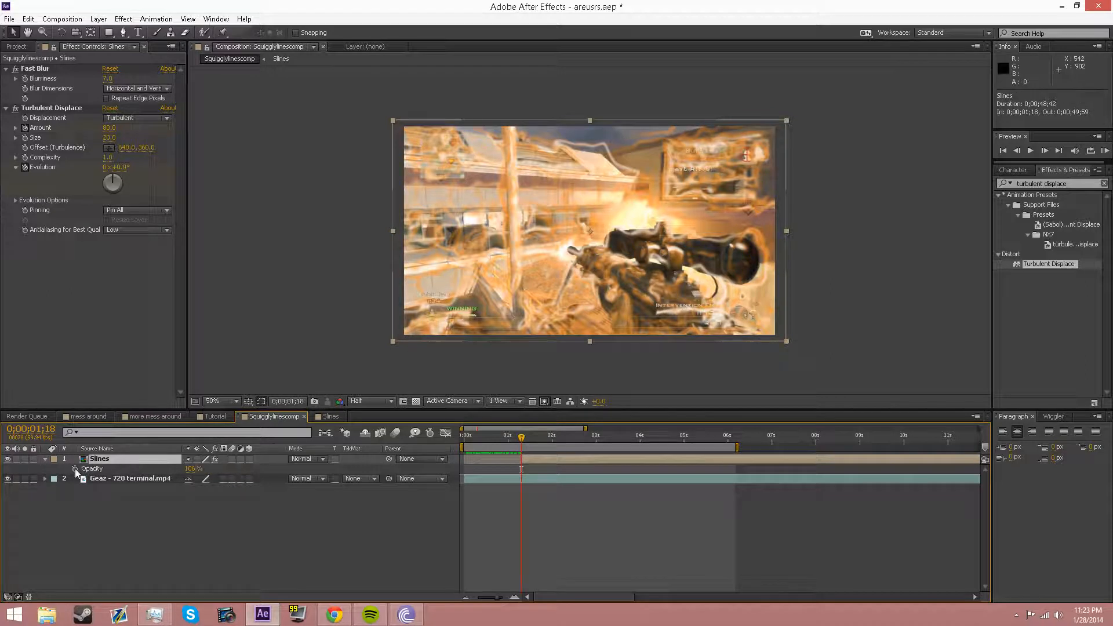
left_click(75, 469)
left_click(192, 469)
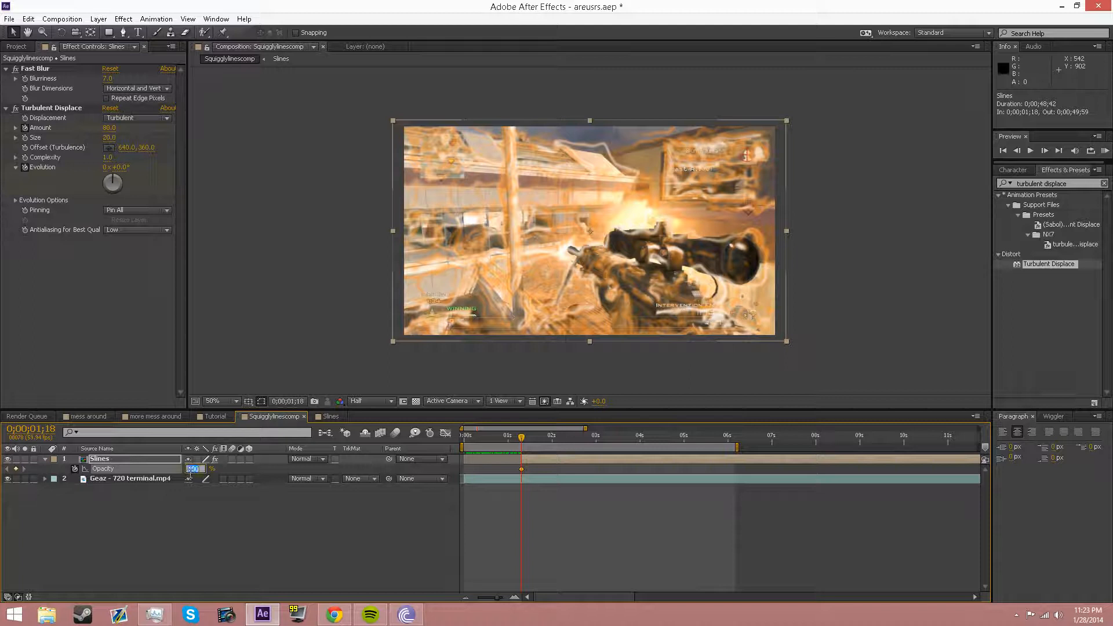
type("60")
key("Return")
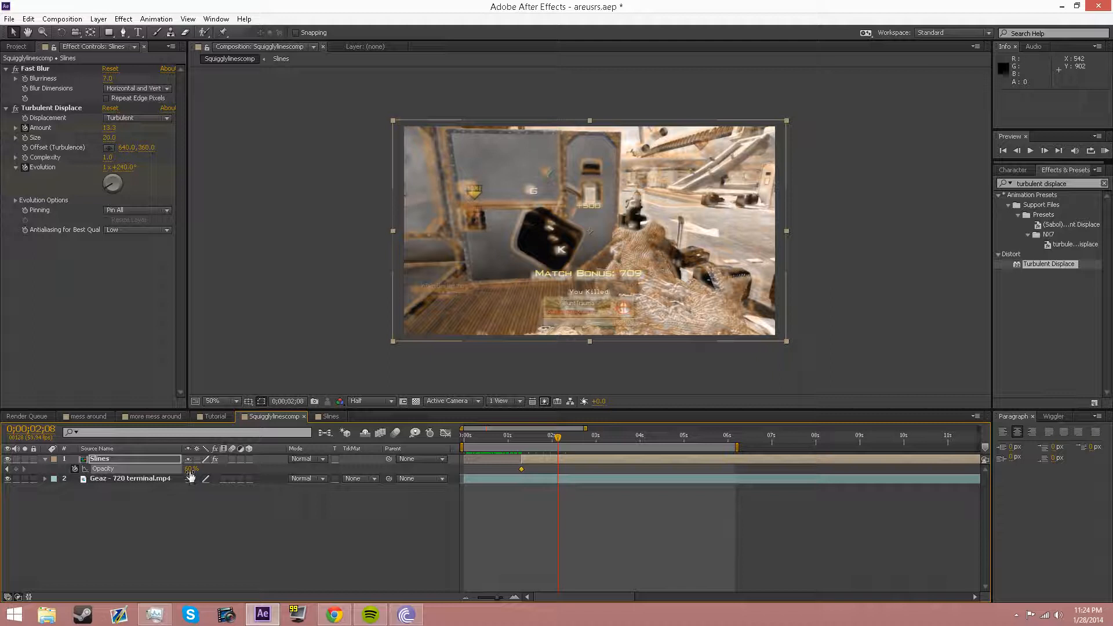
left_click(191, 470)
type("0")
key("Return")
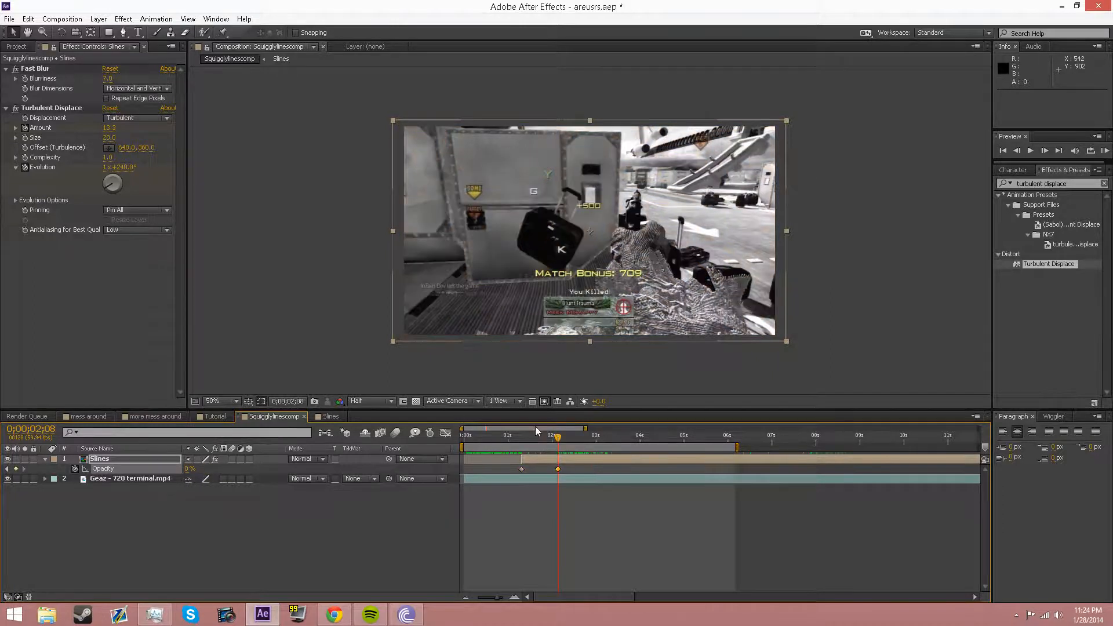
left_click_drag(534, 435, 521, 440)
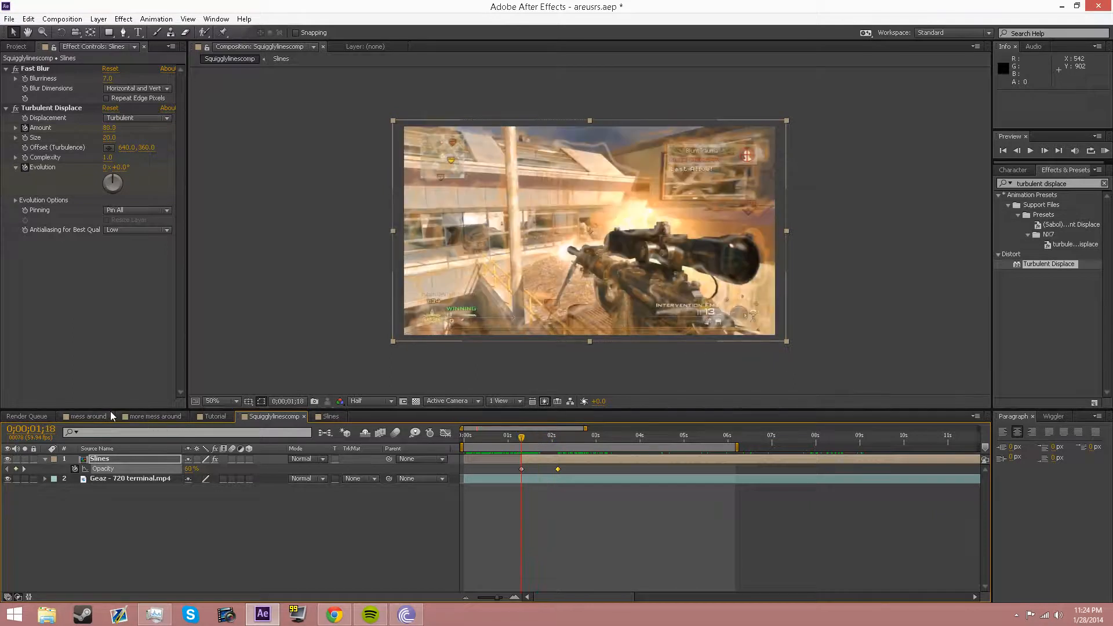
Step: Copy Adjustment Layer 3 from mess around and paste it into Squigglylinescomp
left_click(93, 416)
left_click(125, 458)
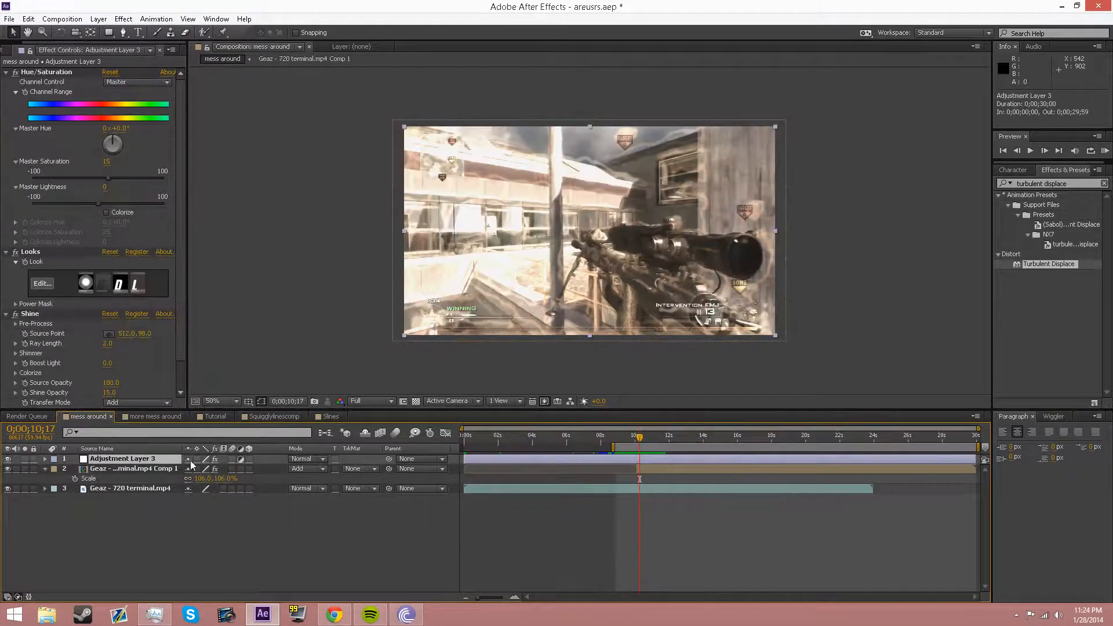
key("ctrl+c")
left_click(273, 416)
key("ctrl+v")
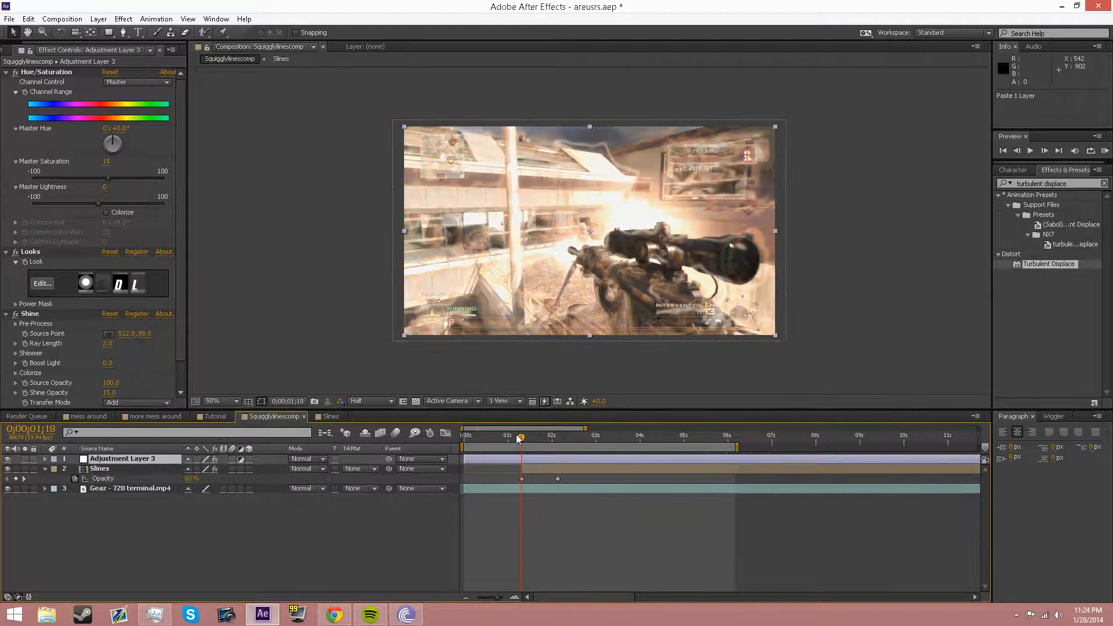
Step: Scrub through the graded fade and select the Slines 60% Opacity keyframe
left_click_drag(527, 435, 538, 440)
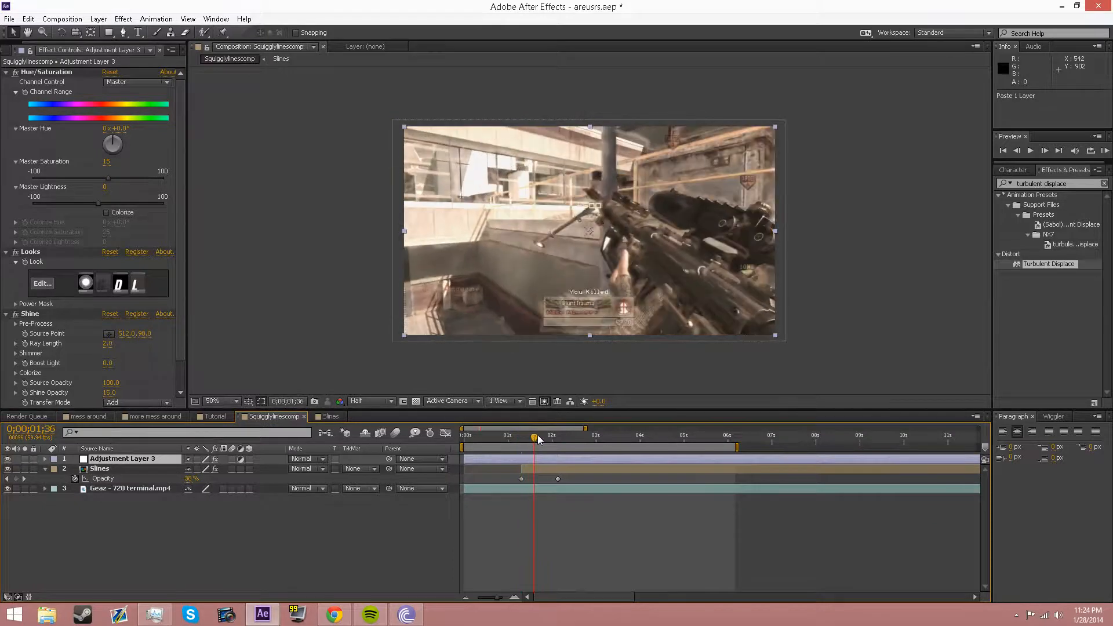
key("shift+Page_Up")
key("shift+Page_Up")
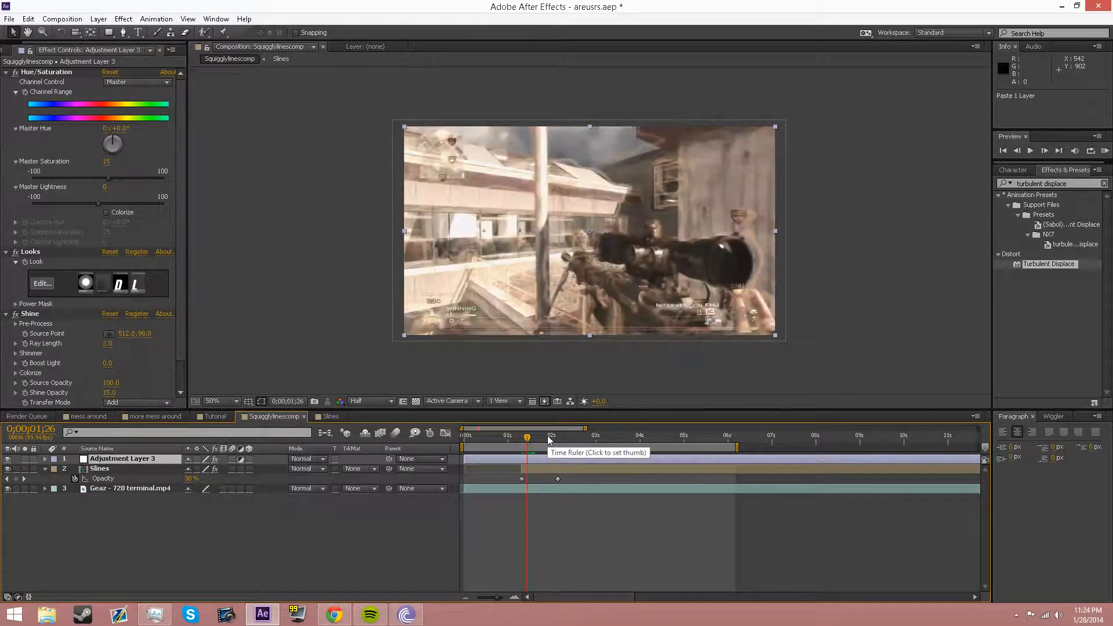
key("shift+Page_Down")
key("shift+Page_Down")
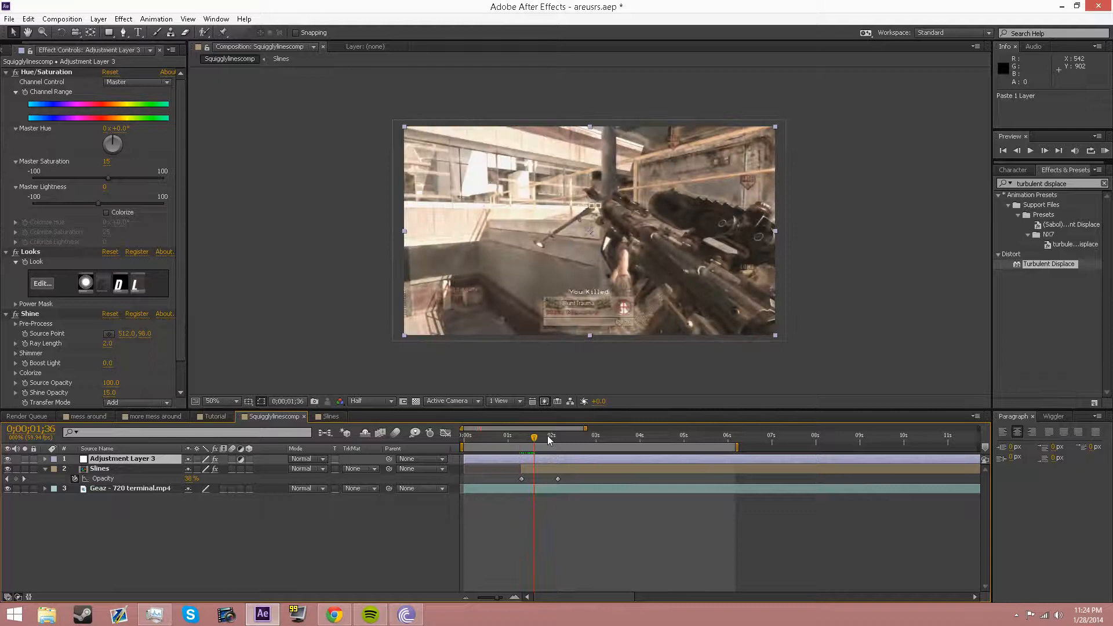
left_click_drag(534, 437, 522, 437)
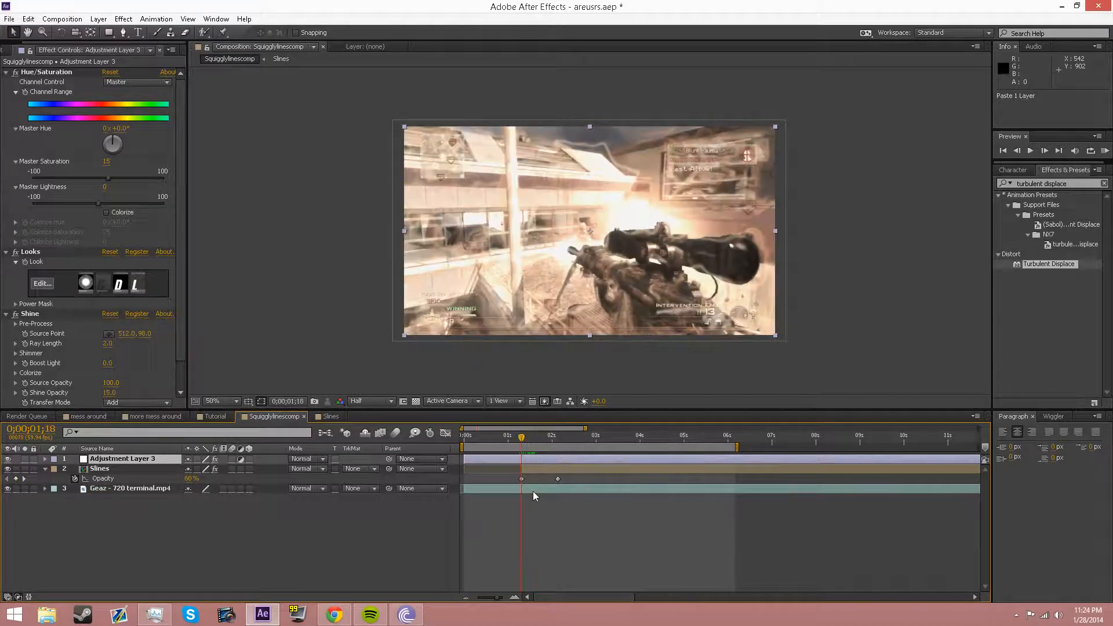
left_click(535, 470)
key("t")
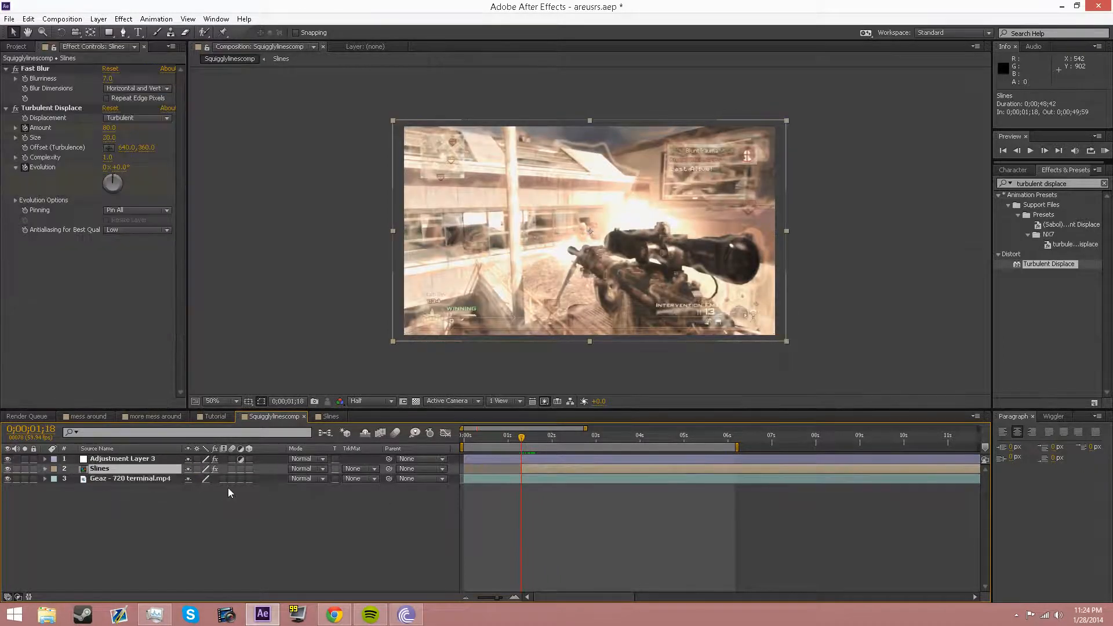
key("t")
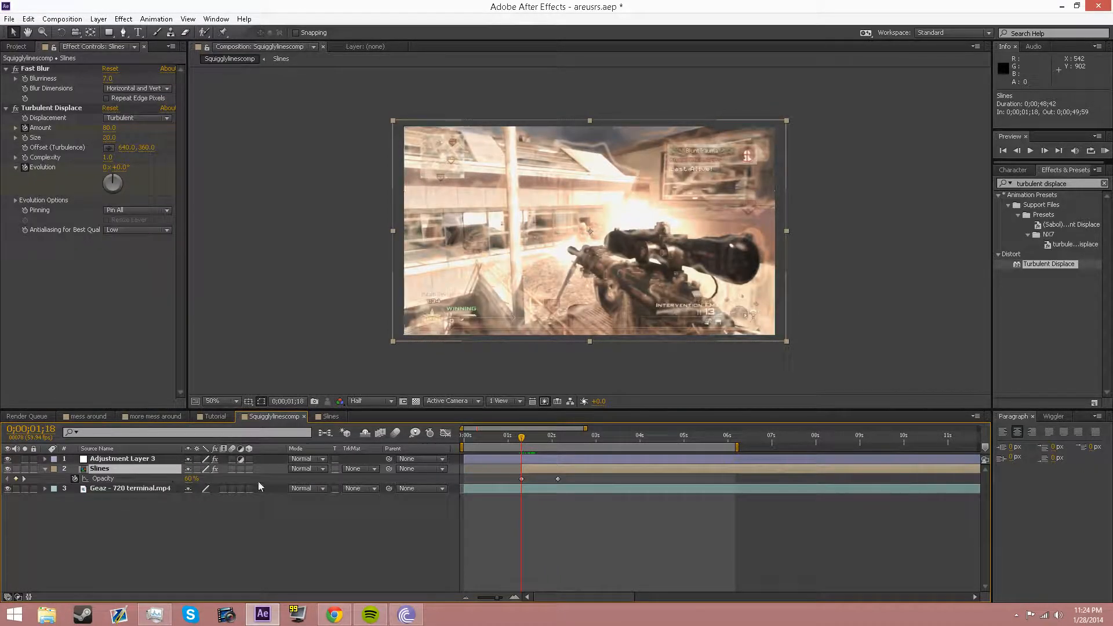
left_click(522, 479)
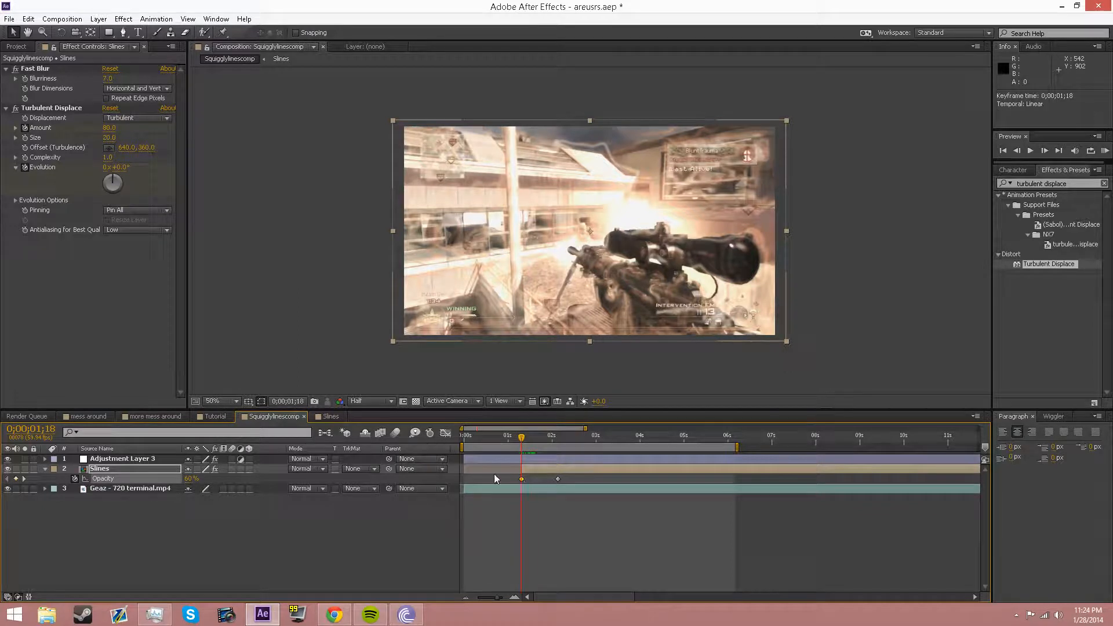
Step: Ease the Slines opacity out of its 60% keyframe in the graph, then play back the fade
left_click(448, 433)
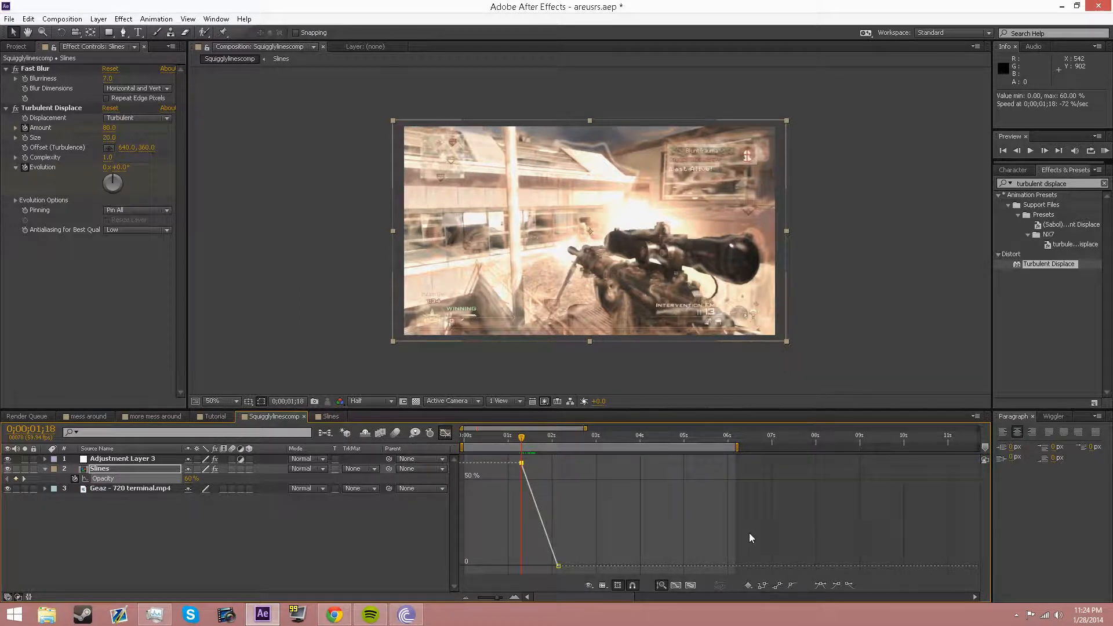
mouse_move(524, 467)
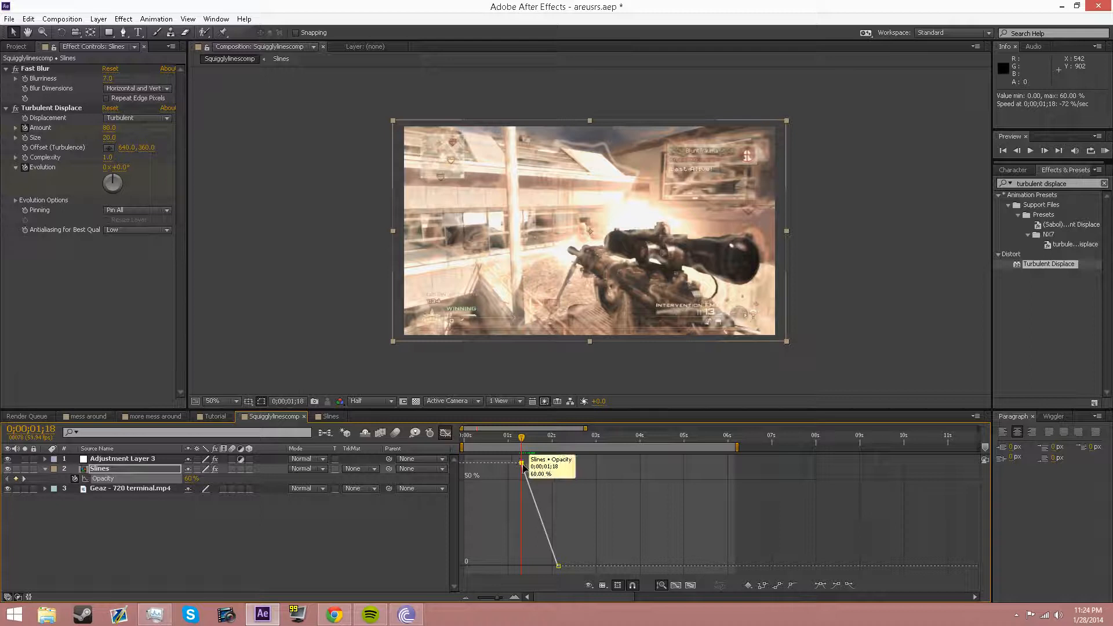
left_click(849, 585)
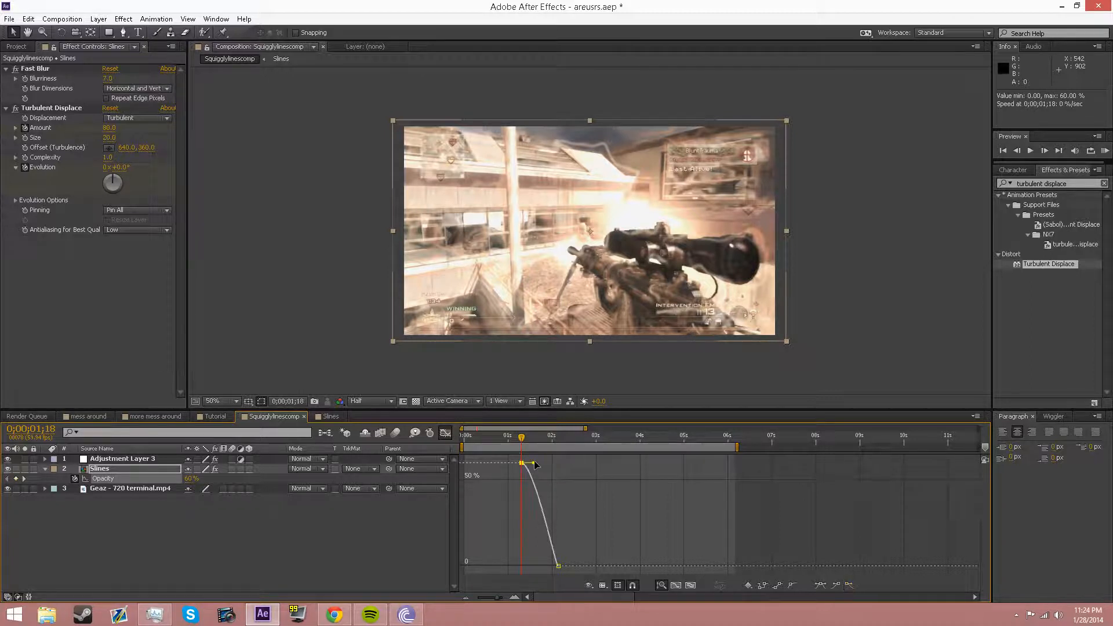
left_click_drag(535, 464, 541, 437)
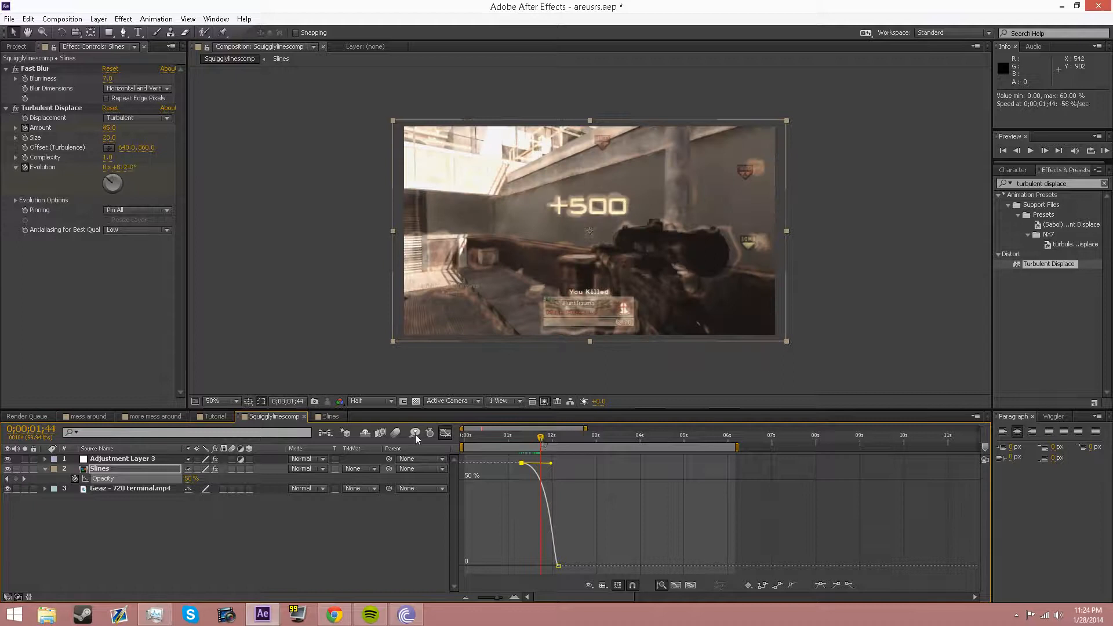
left_click(445, 432)
key("KP_0")
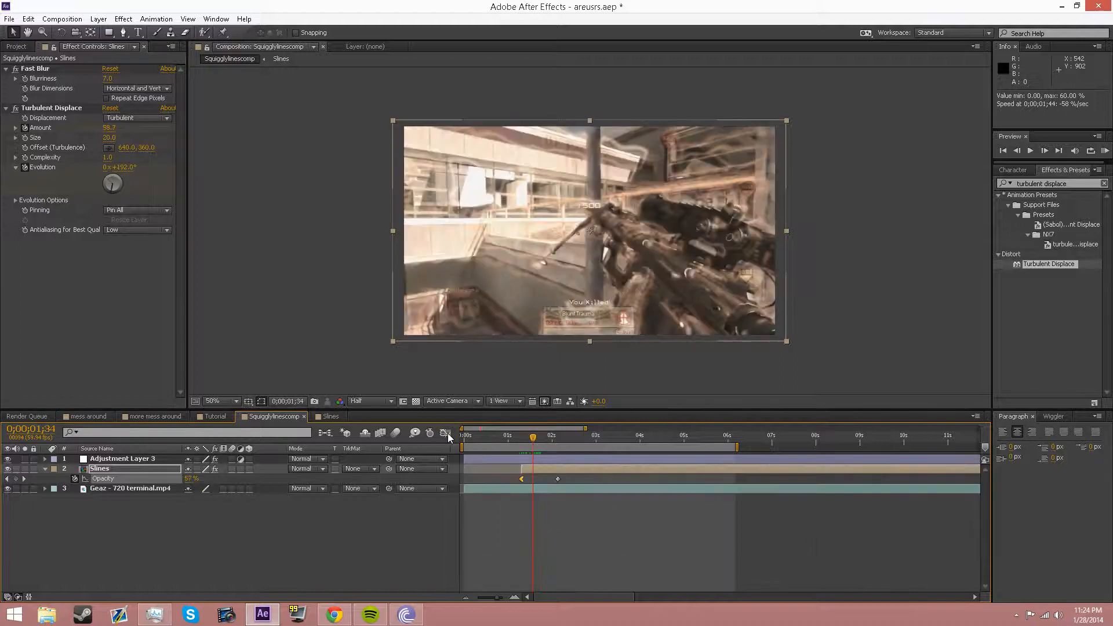
key("shift+Page_Down")
key("shift+Page_Down")
key("shift+Page_Down")
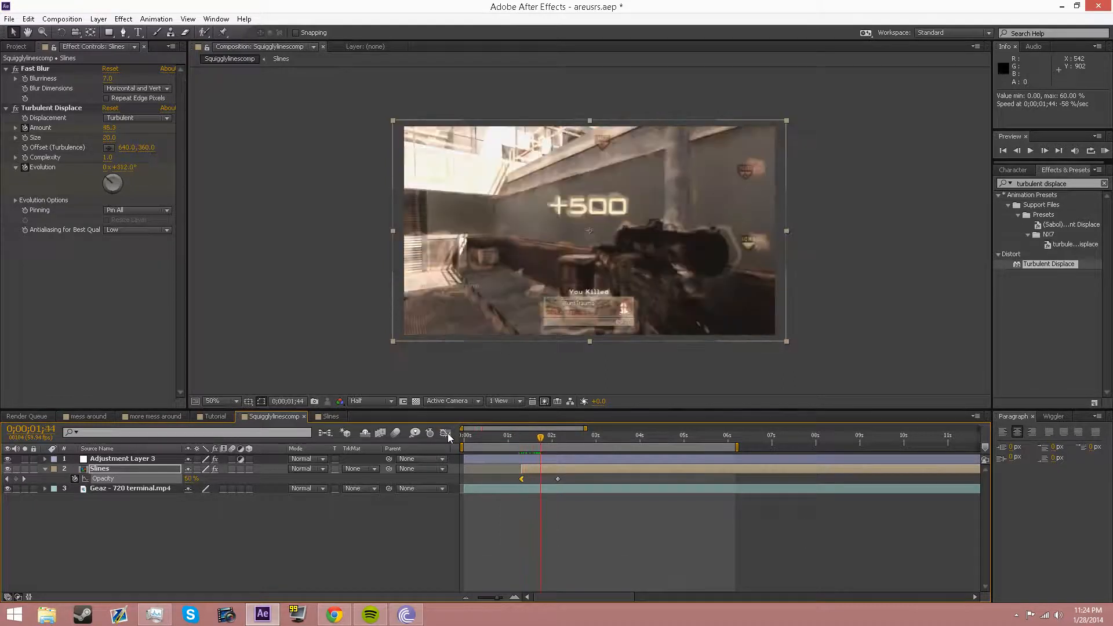
left_click_drag(540, 436, 517, 442)
Step: Collapse the Slines layer's properties and hide Adjustment Layer 3
left_click(67, 469)
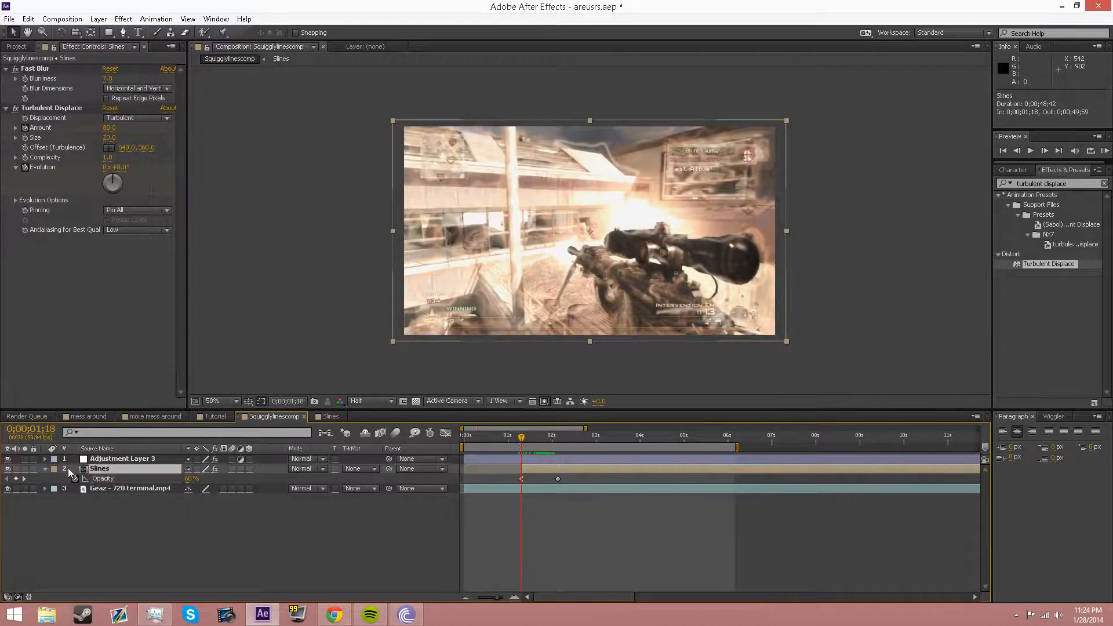
left_click(44, 468)
left_click(87, 513)
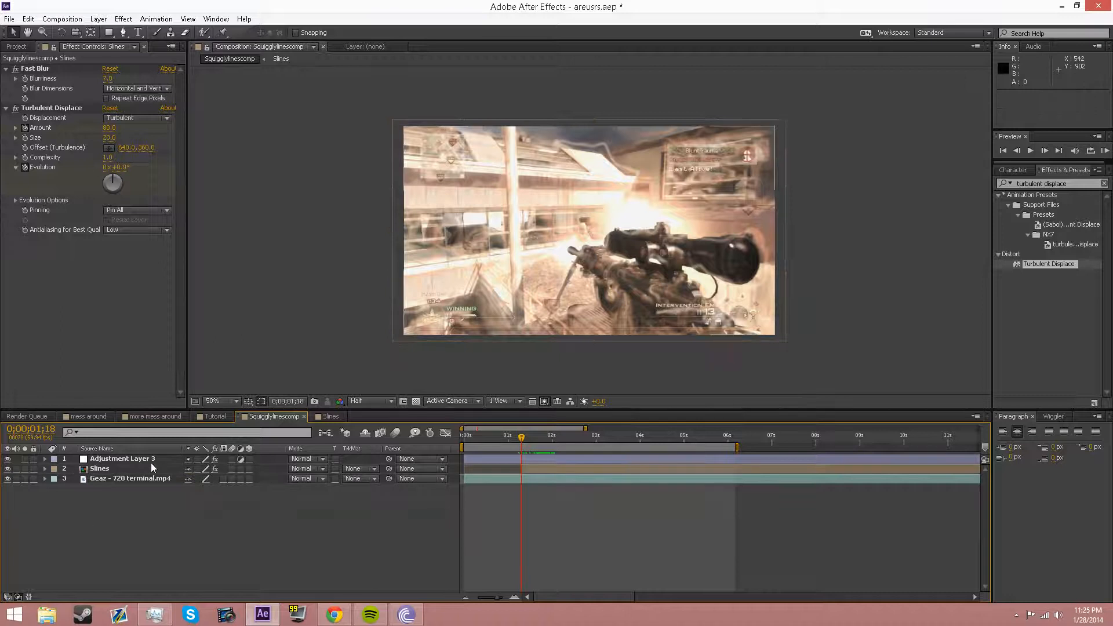
left_click(7, 458)
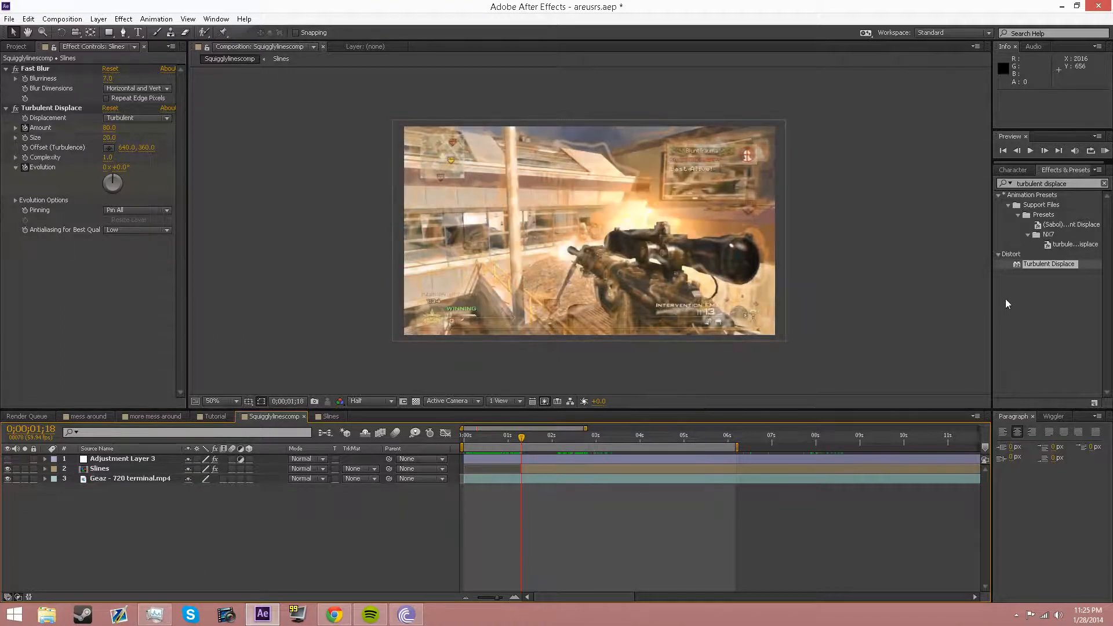
Step: Apply Stylize > Glow to Slines from an Effects & Presets search with Glow Threshold 40%
left_click(1064, 184)
type("glow")
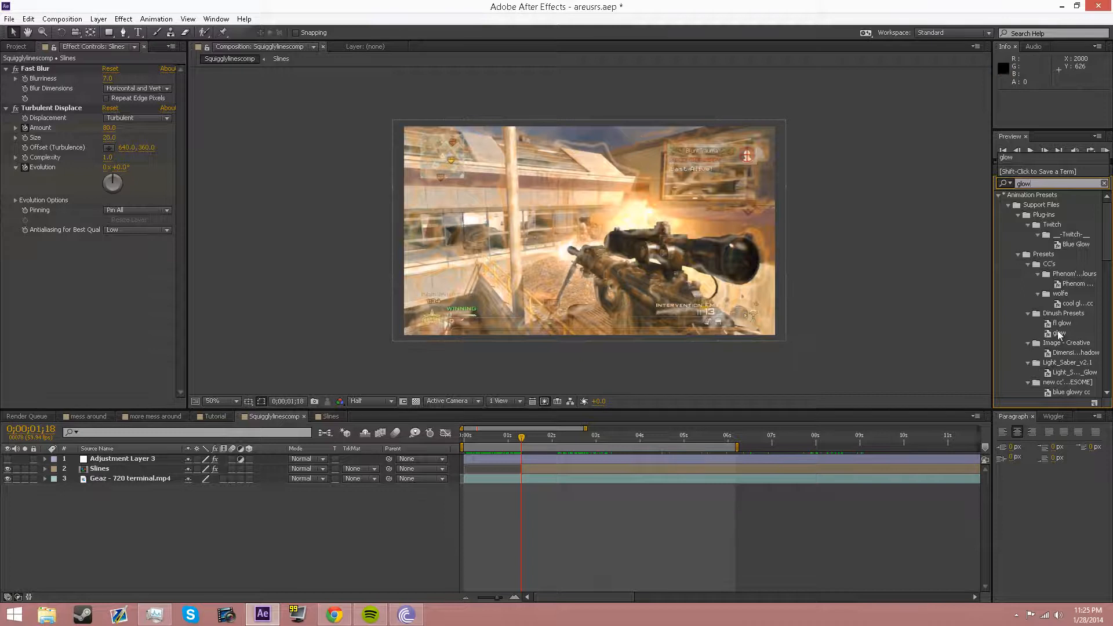
scroll(1057, 331, "down", 10)
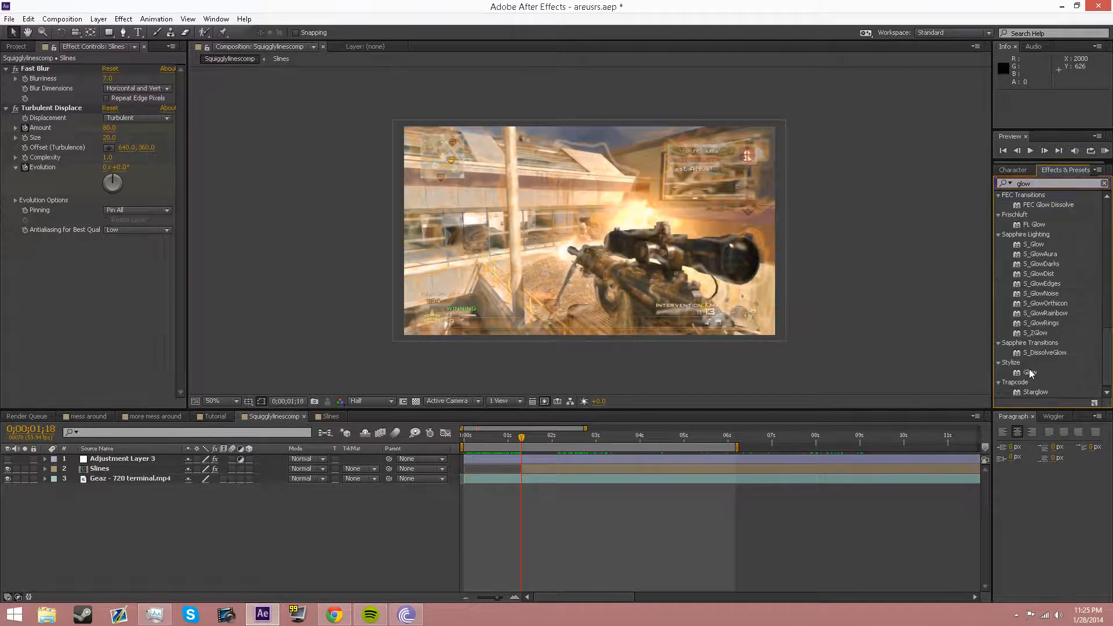
left_click_drag(1029, 371, 70, 249)
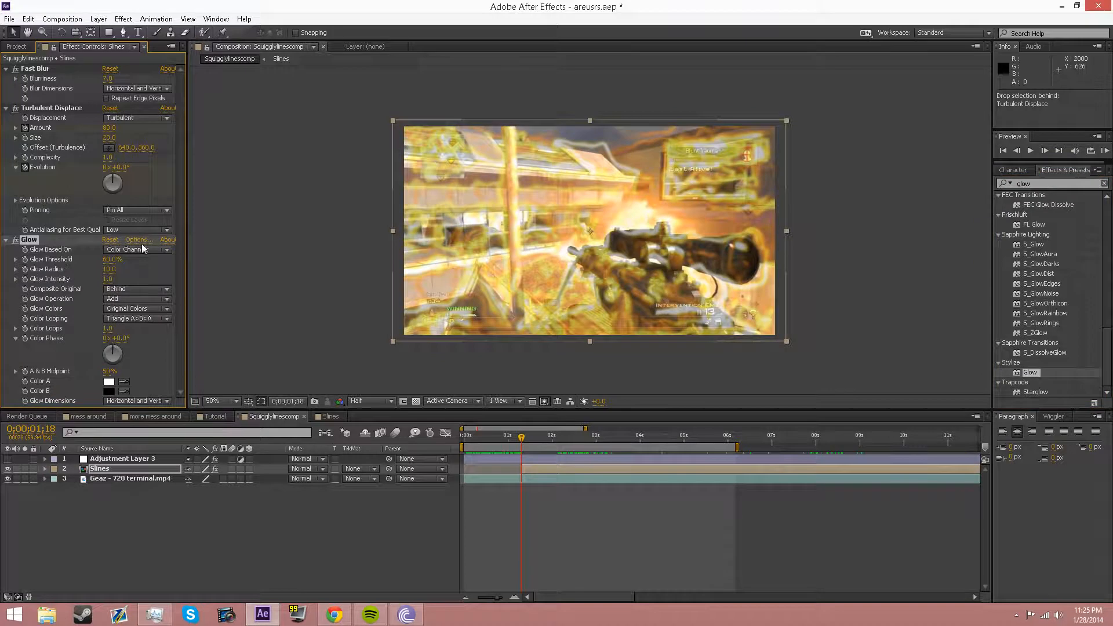
left_click(107, 261)
type("40")
key("Return")
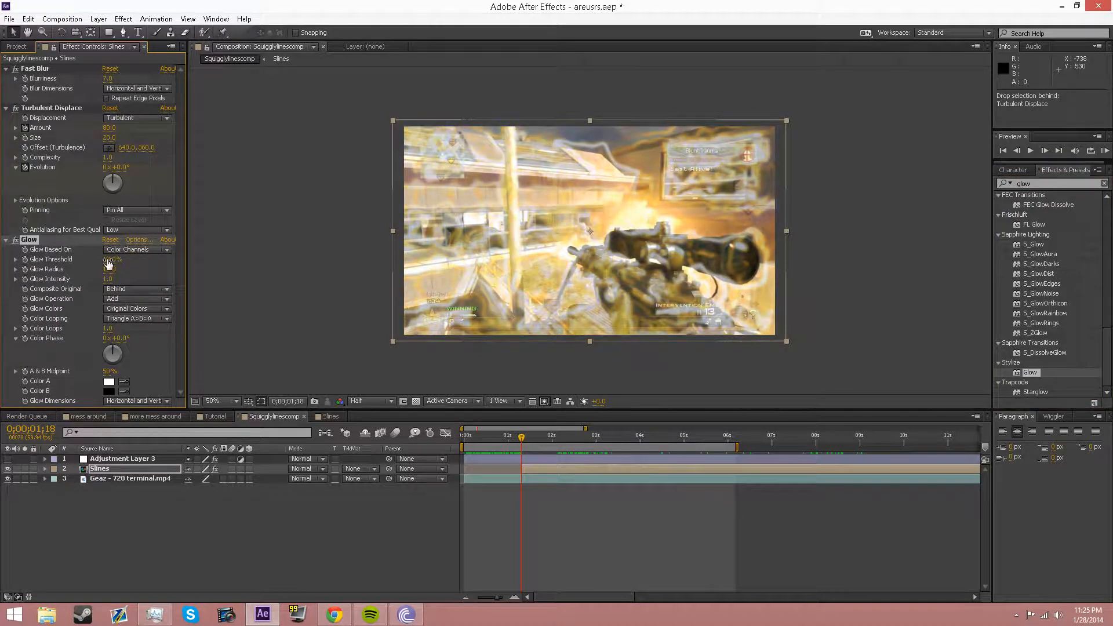
Step: Check the precomp layer's Glow settings in the mess around comp
left_click(88, 415)
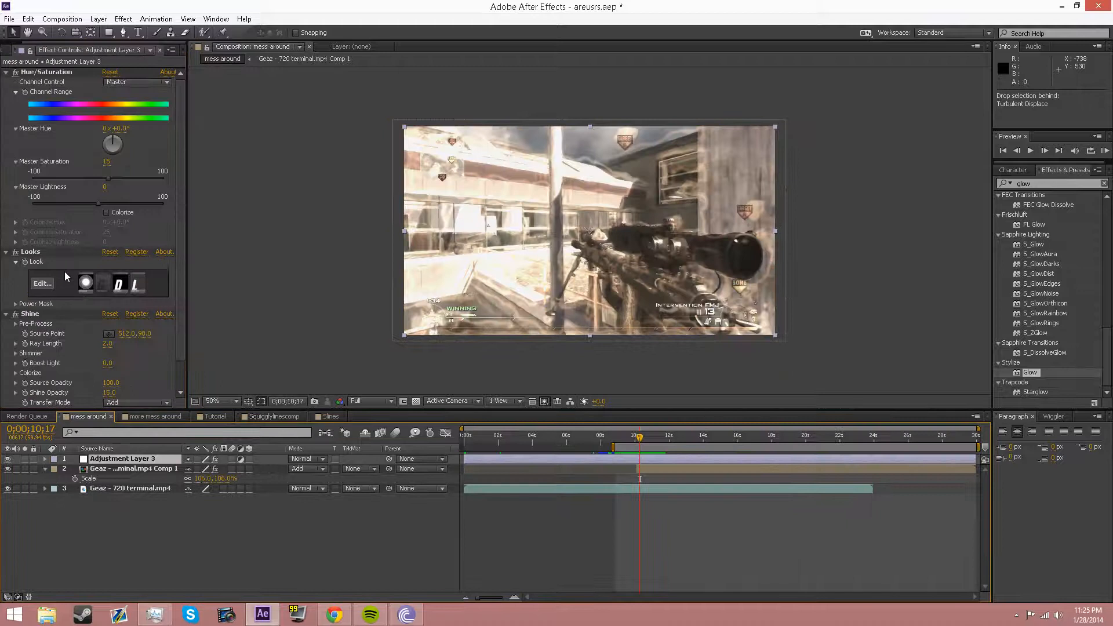
scroll(82, 328, "down", 2)
scroll(75, 329, "down", 3)
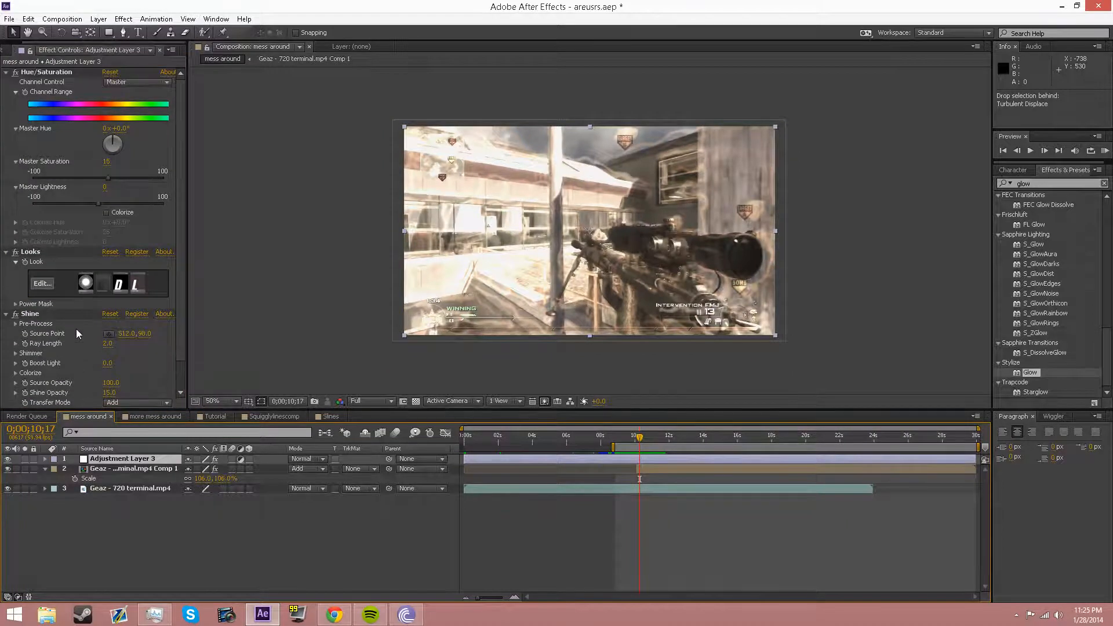
left_click(113, 469)
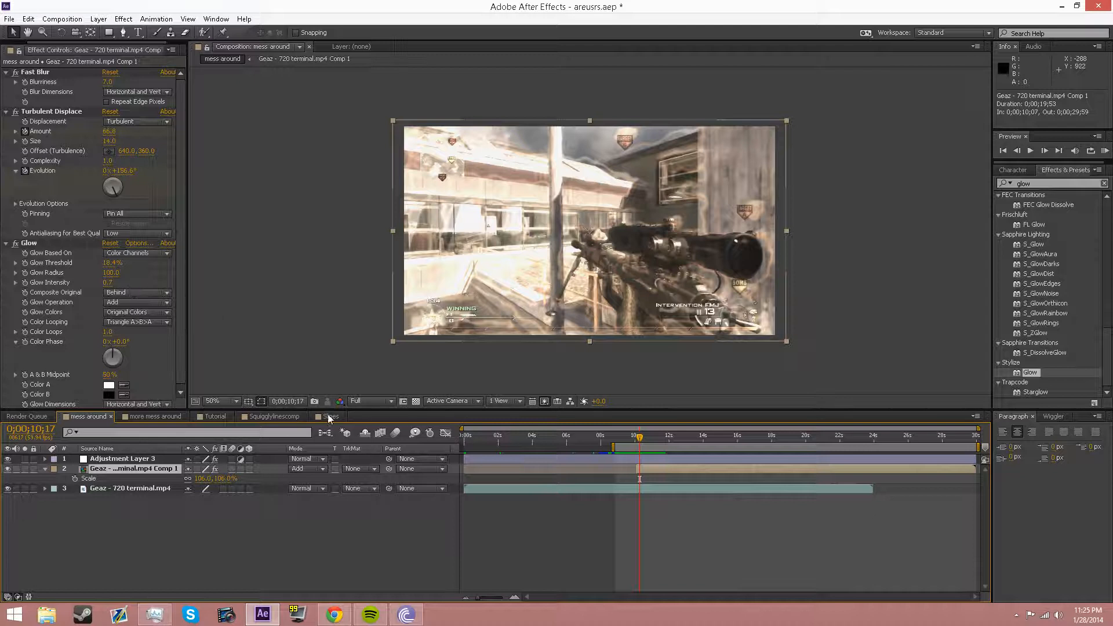
Step: Set the Slines Glow Intensity to 0.7 and Glow Radius to about 80
left_click(274, 415)
left_click(109, 269)
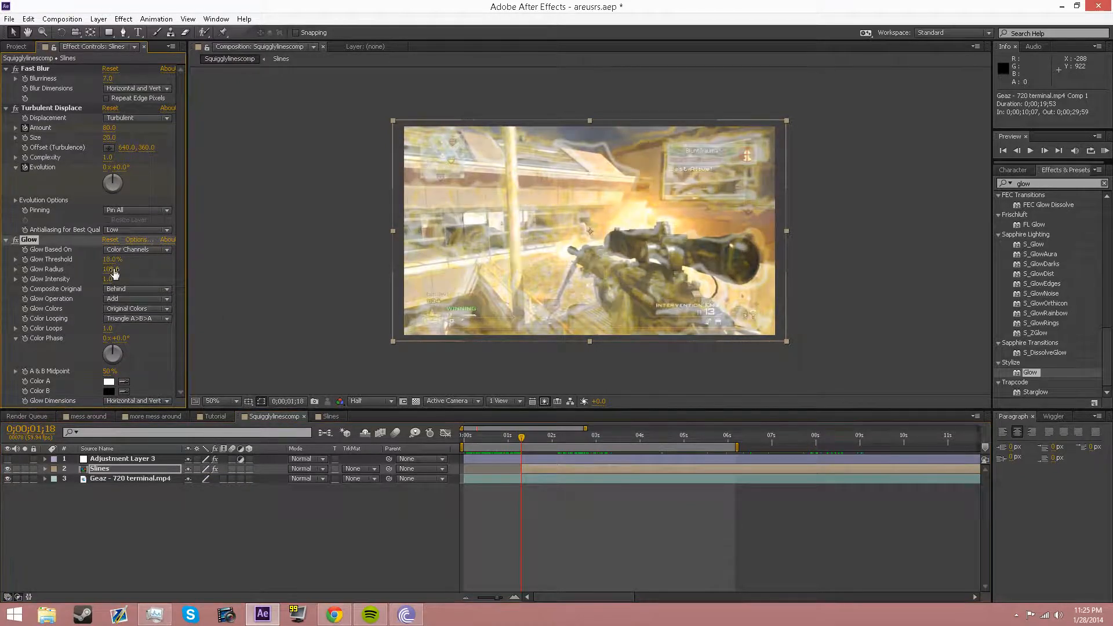
left_click(110, 277)
type("0.7")
key("Return")
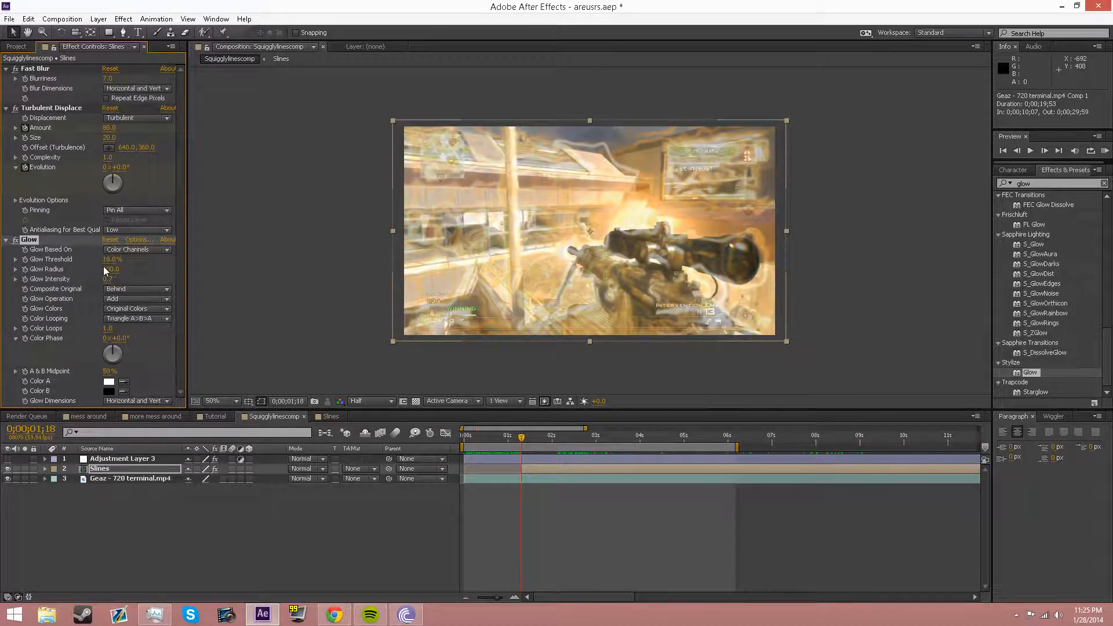
left_click_drag(109, 269, 36, 286)
left_click_drag(45, 289, 48, 291)
Step: Show Adjustment Layer 3 again and reveal the Slines layer's keyframed properties
left_click(7, 459)
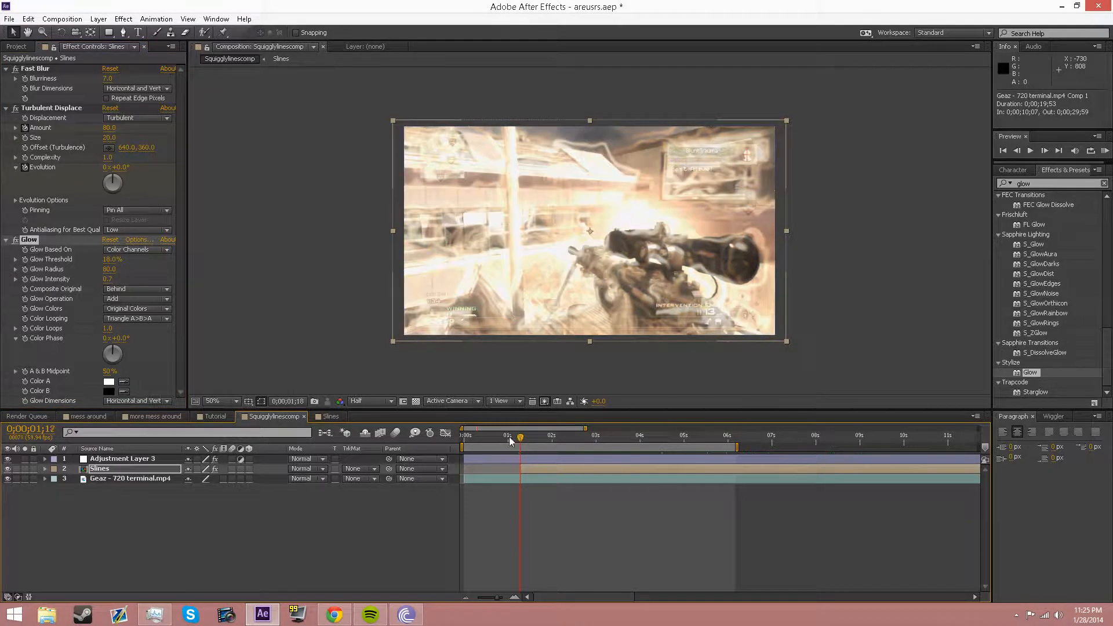
left_click_drag(512, 436, 547, 430)
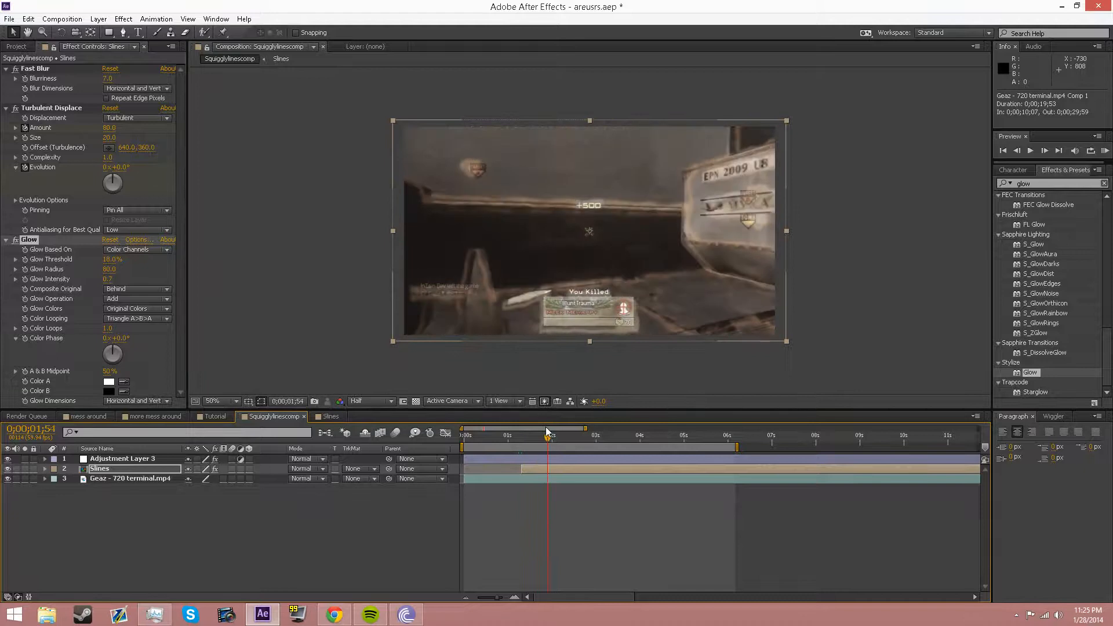
left_click(138, 467)
key("u")
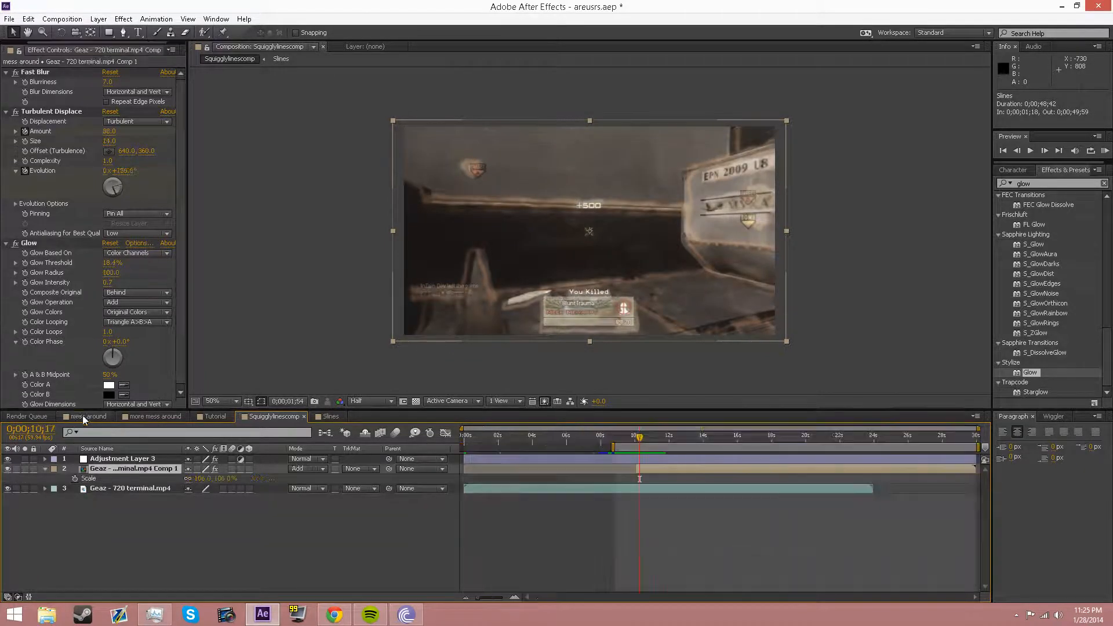
Step: Play through the fade in the mess around comp
left_click(83, 415)
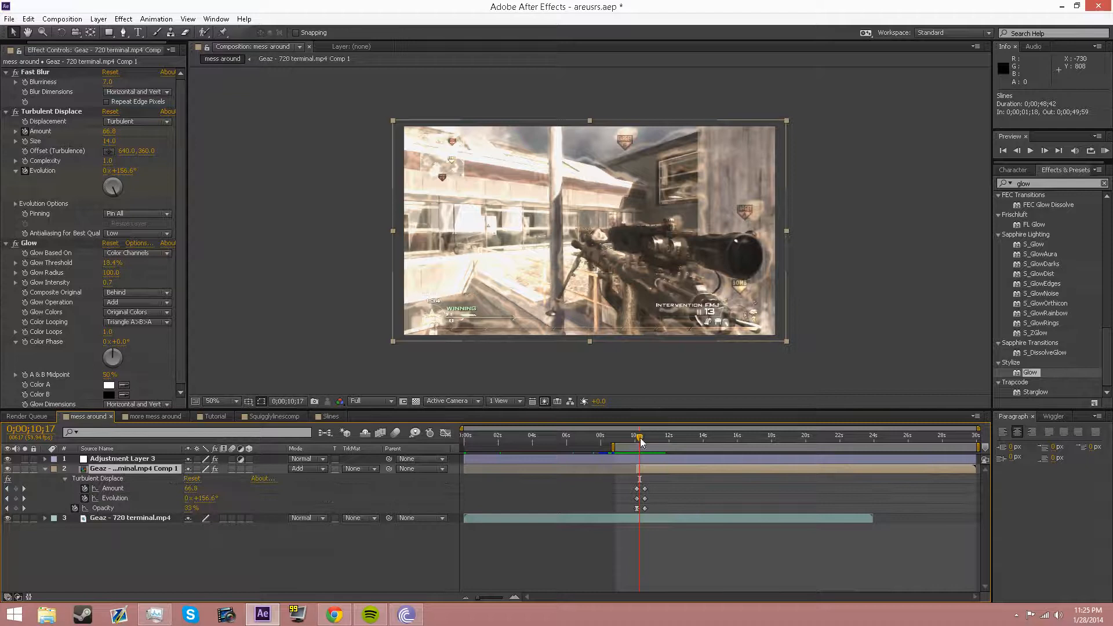
left_click_drag(640, 439, 637, 438)
key("space")
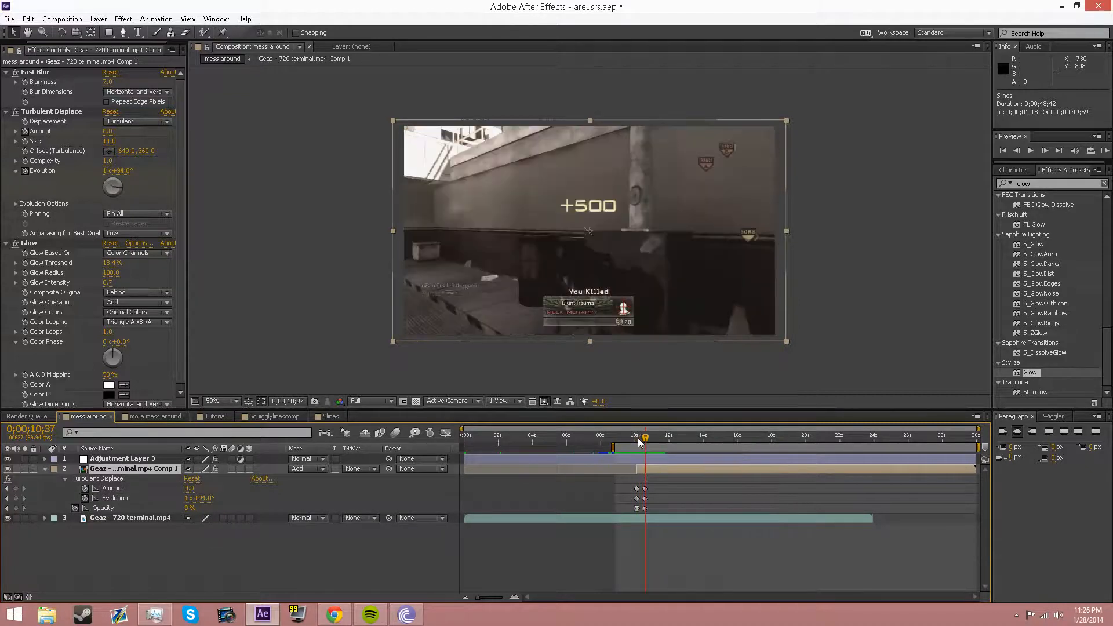
Step: Scrub the Slines fade in Squigglylinescomp and start a RAM Preview
left_click(262, 415)
left_click_drag(543, 445, 598, 439)
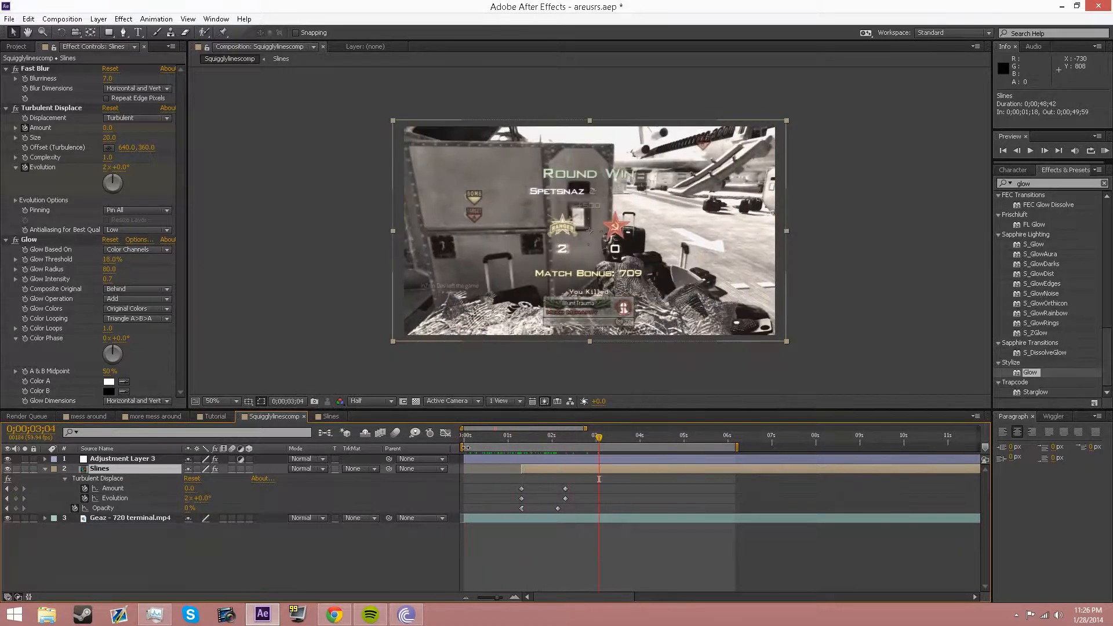
left_click(1105, 152)
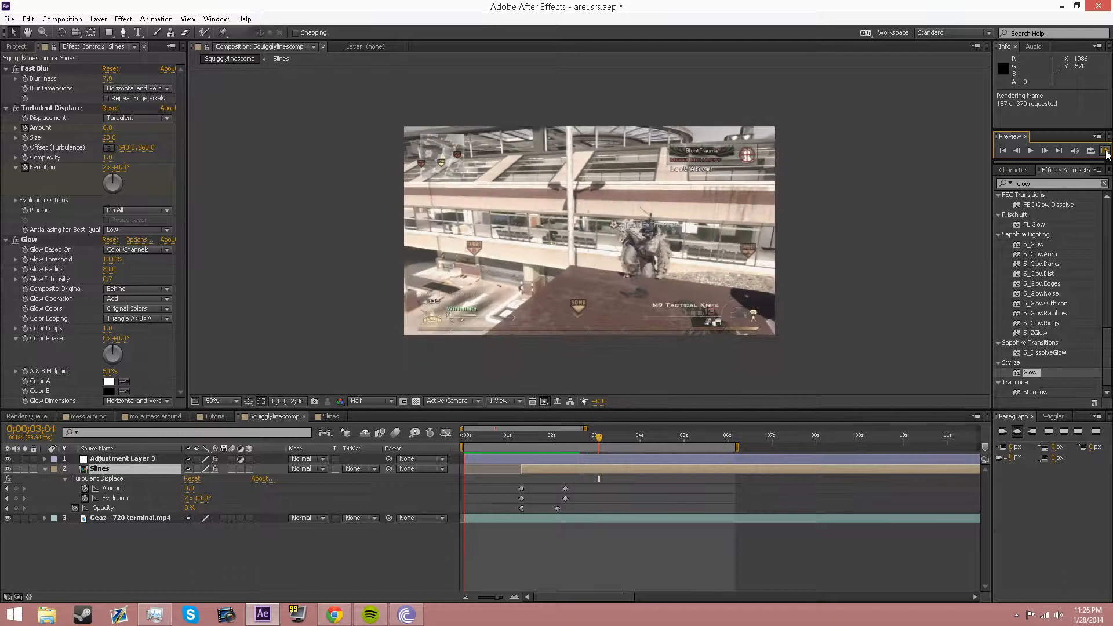
Step: Replay and scrub the edge-line fade, then bring up the YouTube montage in Chrome
left_click(548, 441)
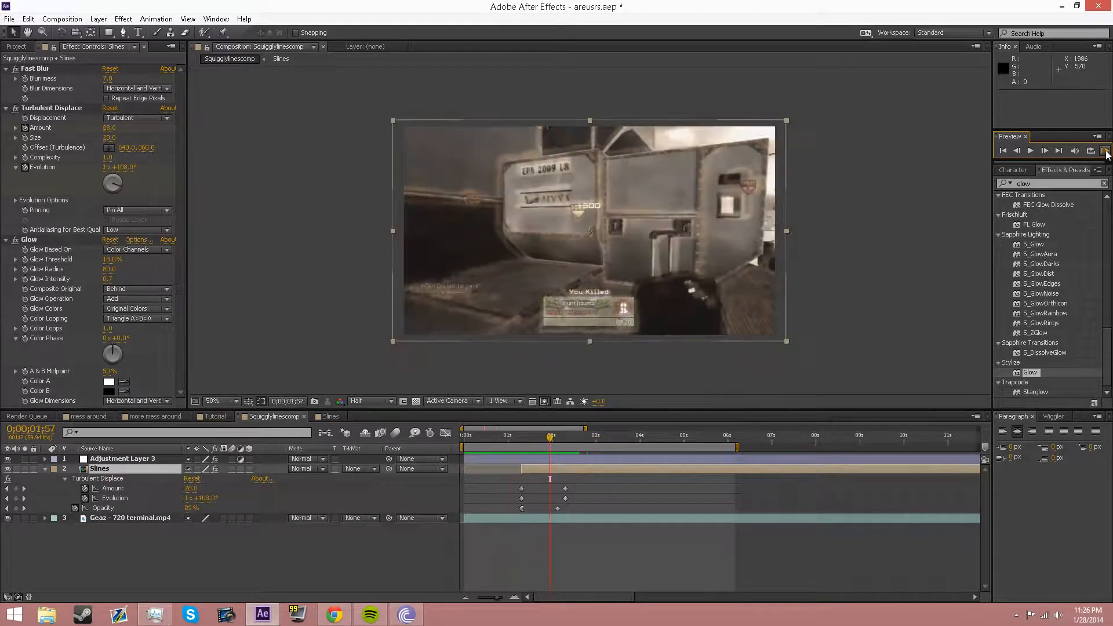
key("space")
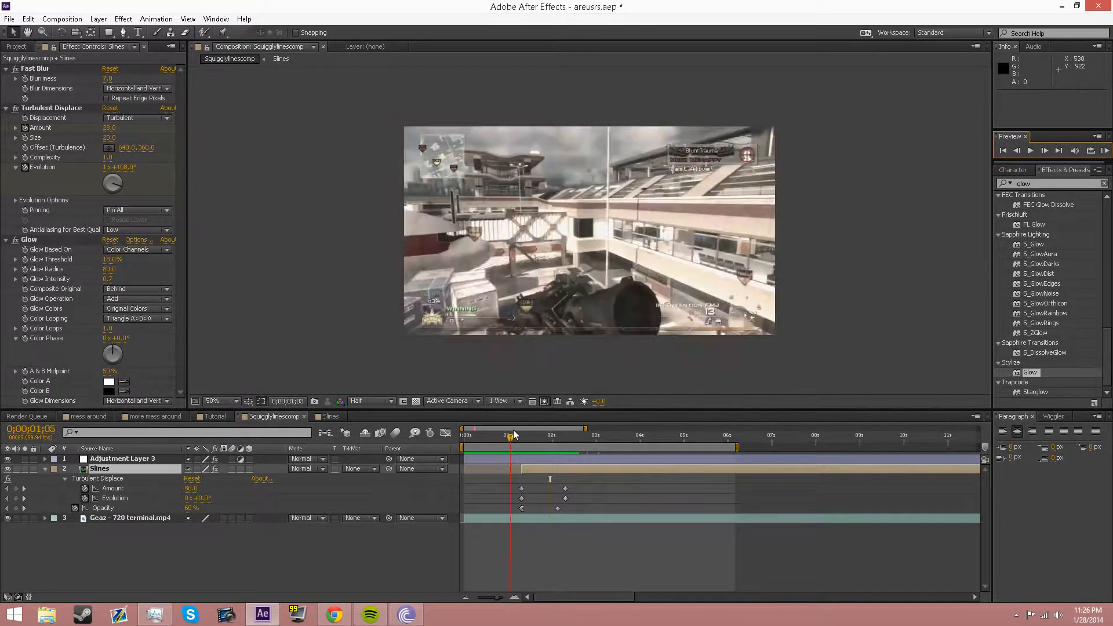
left_click_drag(467, 438, 562, 436)
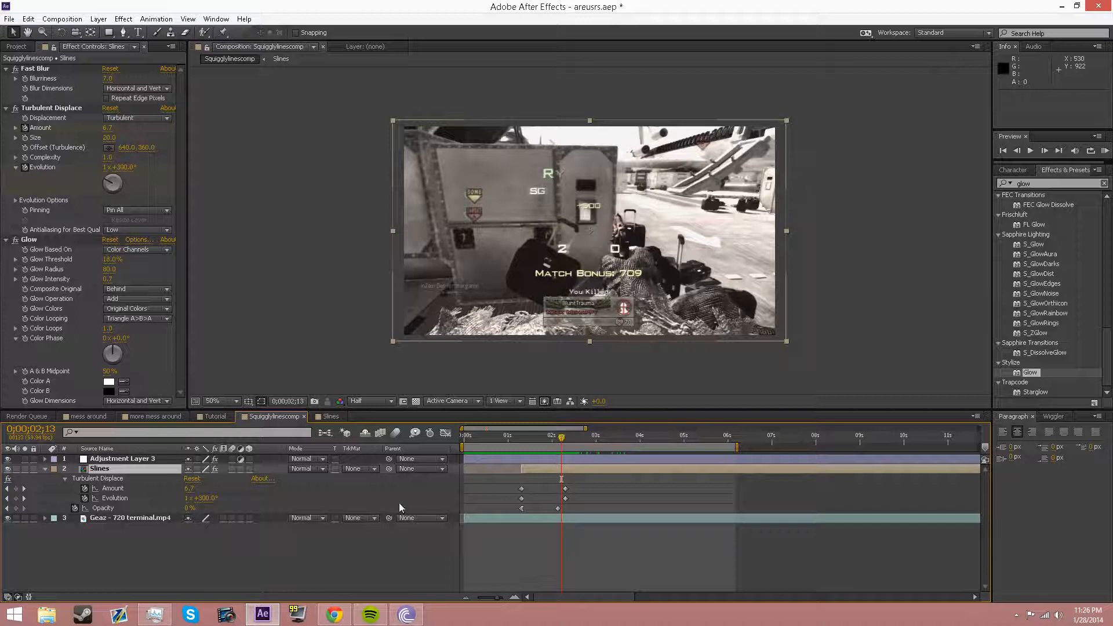
left_click(333, 615)
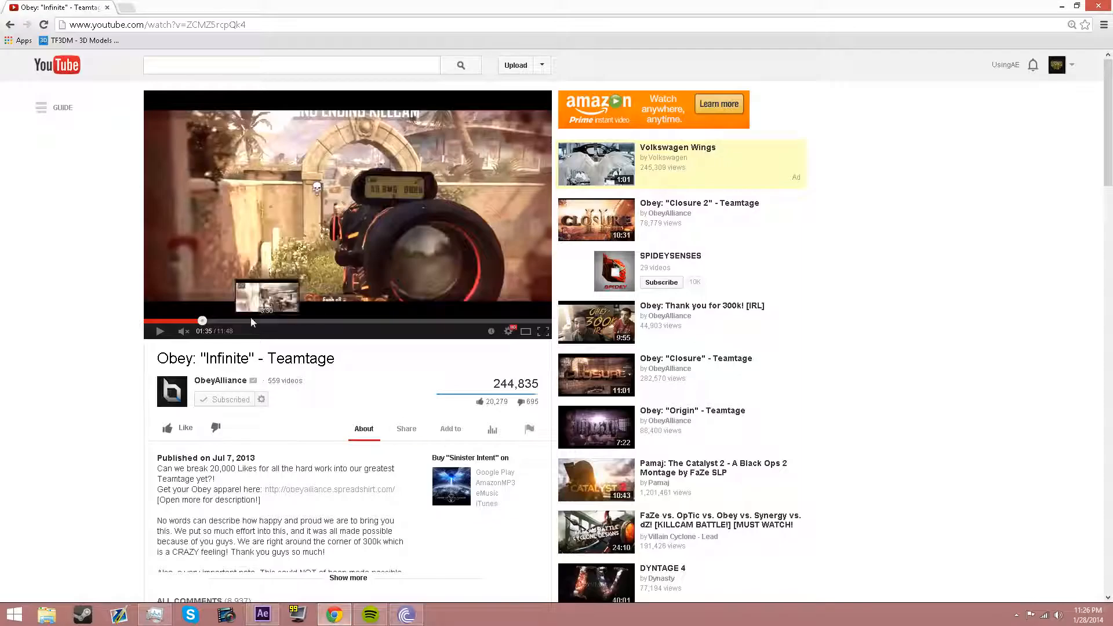
Step: Play the Infinite Teamtage video, pausing near 1:40 on the glowing sniper shot, then briefly again
triple_click(199, 362)
left_click(132, 338)
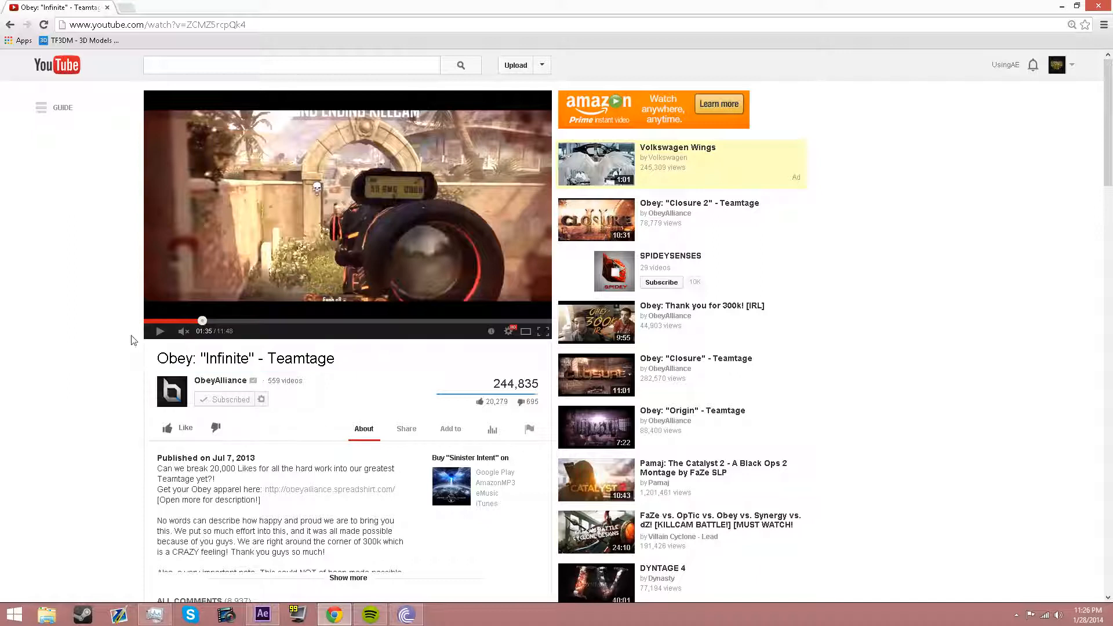
left_click(161, 331)
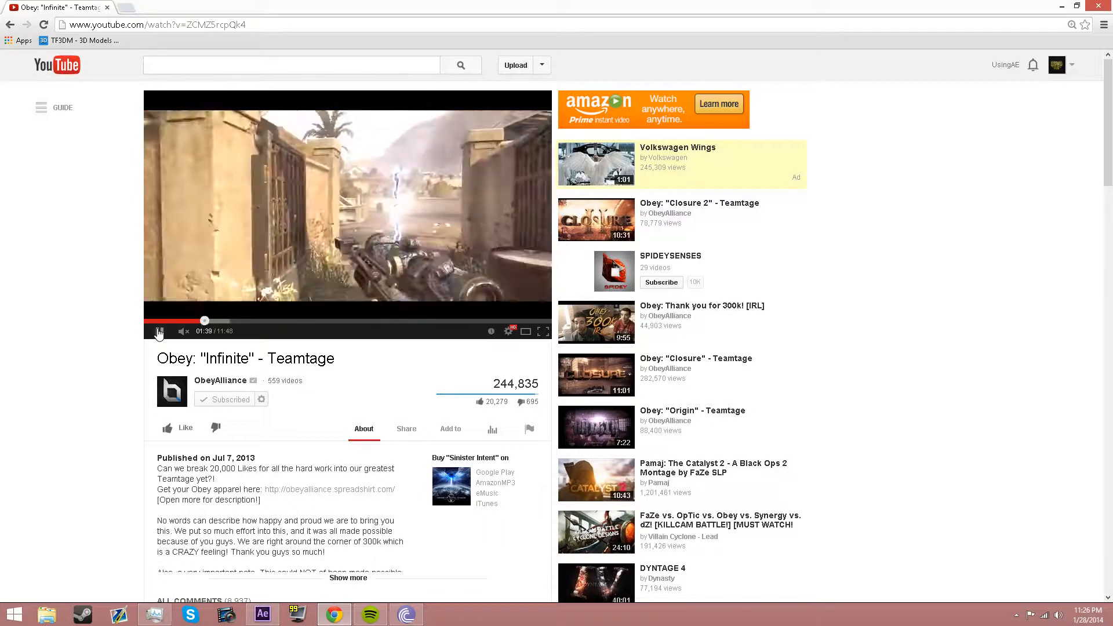
left_click(158, 332)
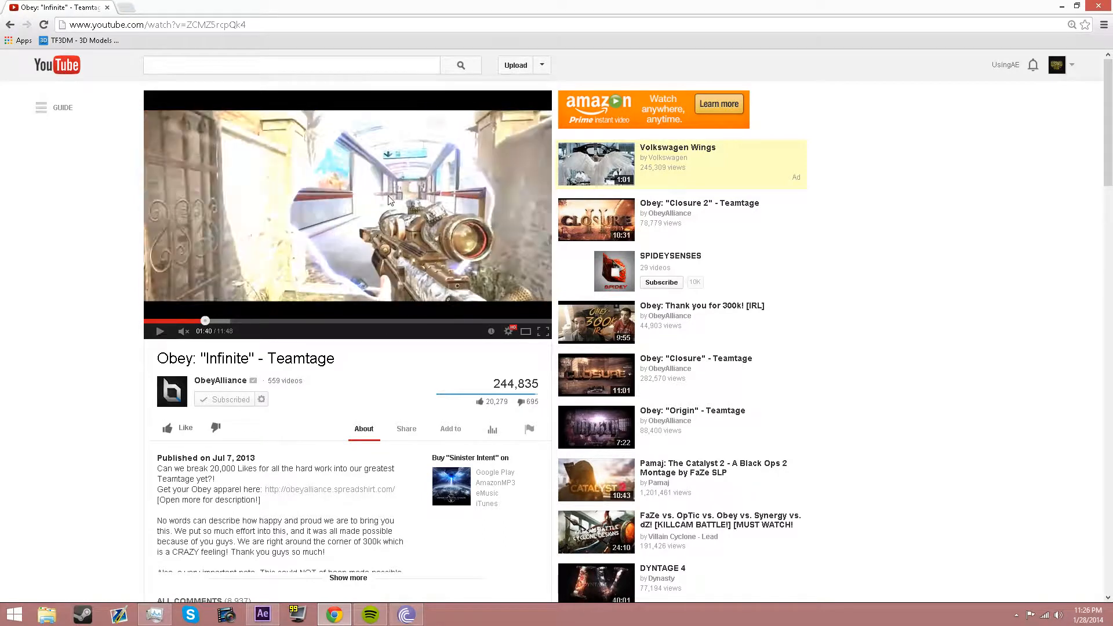
left_click(156, 333)
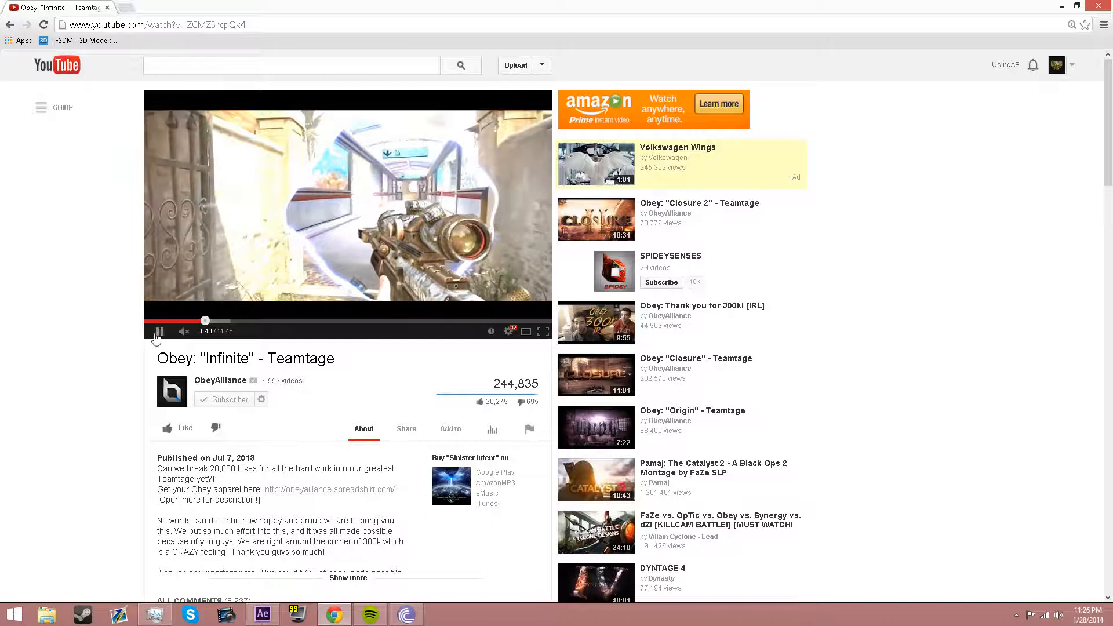
left_click(157, 334)
Step: Back in After Effects, scrub the glowing stroke in more mess around, then open mess around
left_click(263, 615)
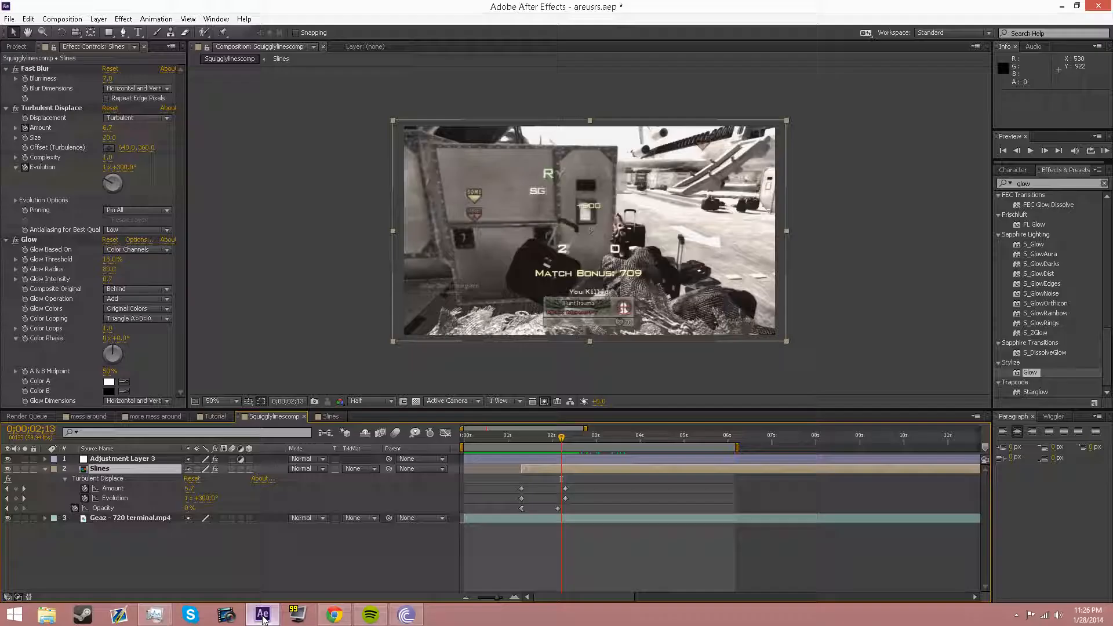
left_click(142, 418)
mouse_move(483, 435)
left_mouse_down()
mouse_move(470, 434)
mouse_move(504, 434)
mouse_move(472, 423)
mouse_move(569, 419)
mouse_move(466, 432)
left_mouse_up()
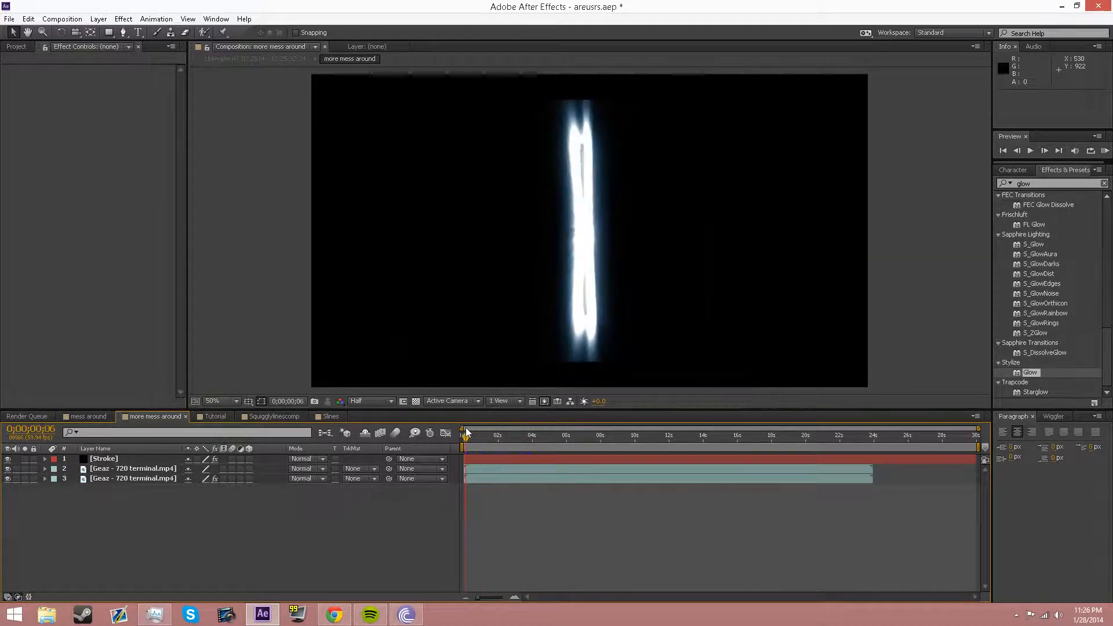
left_click(88, 416)
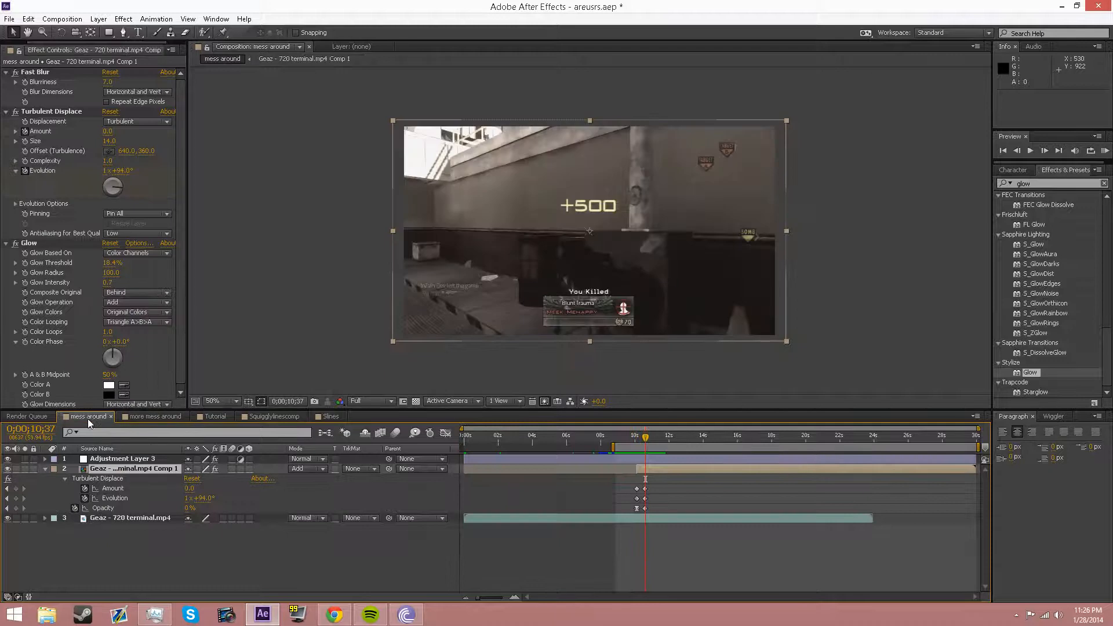